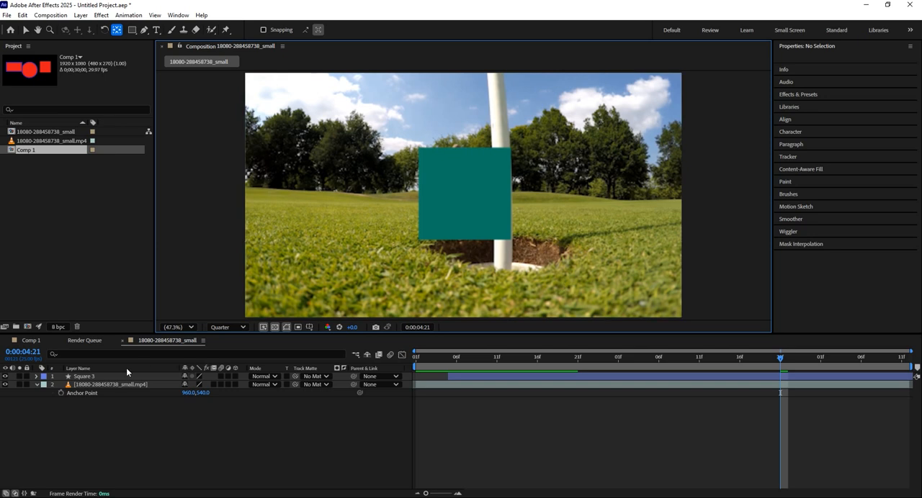
Step: Move the golf video layer above Square 3 in the layer stack and expand its Transform properties
left_click(83, 385)
left_click_drag(94, 385, 96, 374)
left_click(37, 377)
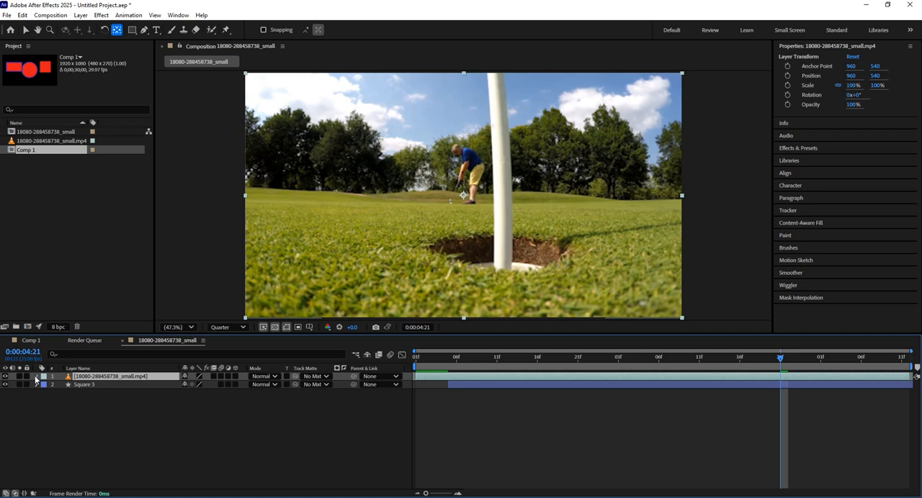
left_click(37, 377)
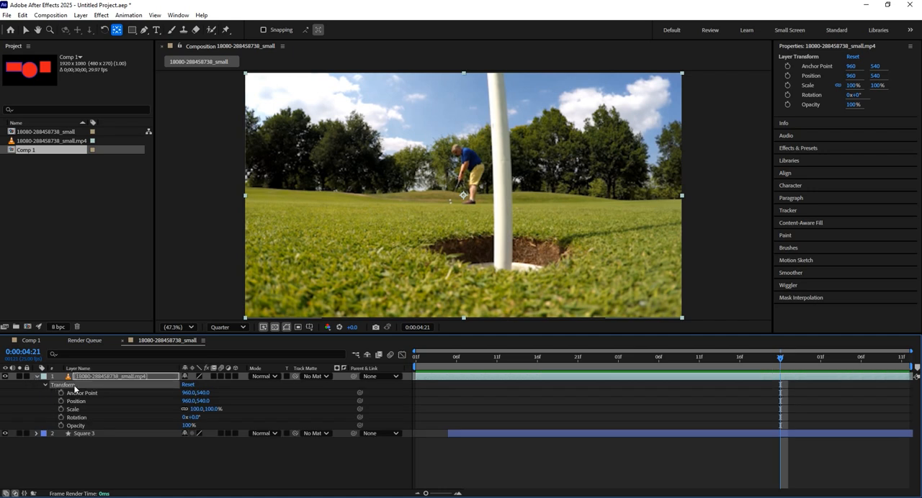
Step: Go through the video layer's Anchor Point, Position, Scale, Rotation and Opacity properties one by one
left_click(77, 393)
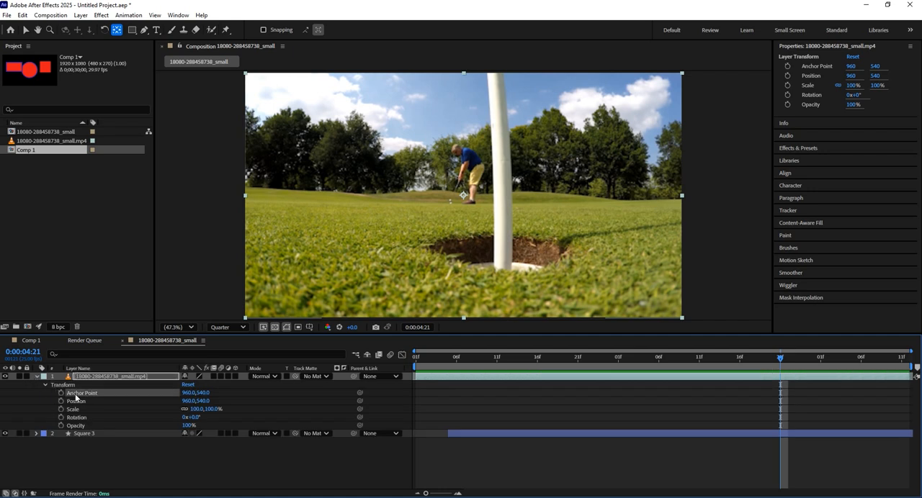
left_click(78, 402)
left_click(79, 410)
left_click(81, 420)
left_click(81, 428)
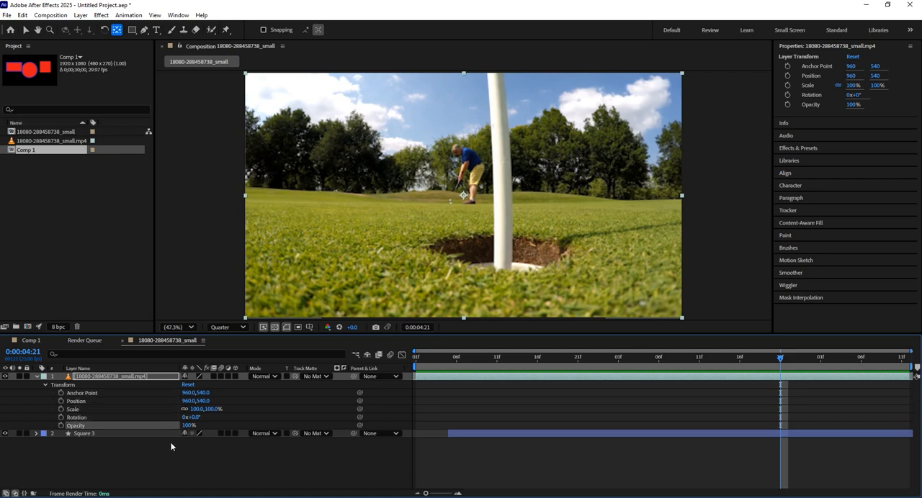
left_click(192, 454)
Step: Rotate the video layer to 8° and move the playhead to 0:00:04:16
mouse_move(190, 426)
left_mouse_down()
mouse_move(155, 426)
mouse_move(226, 416)
mouse_move(201, 424)
left_mouse_up()
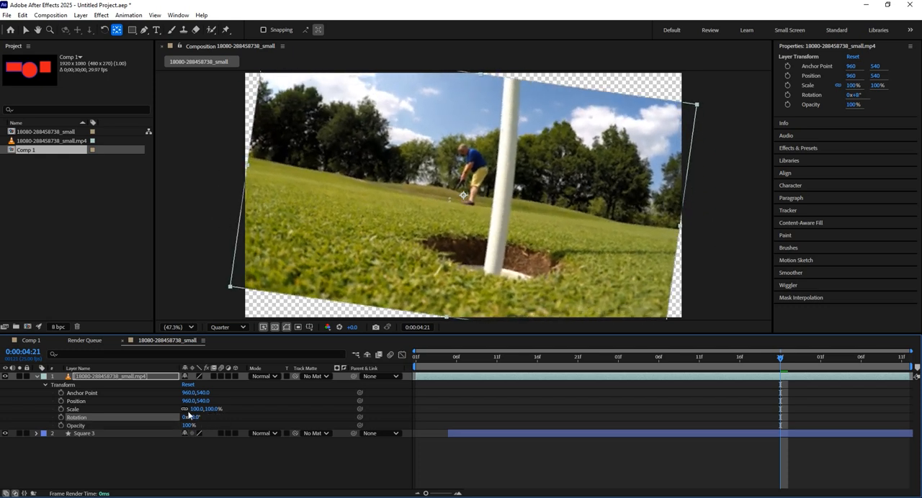
left_click_drag(651, 359, 600, 381)
key("space")
key("space")
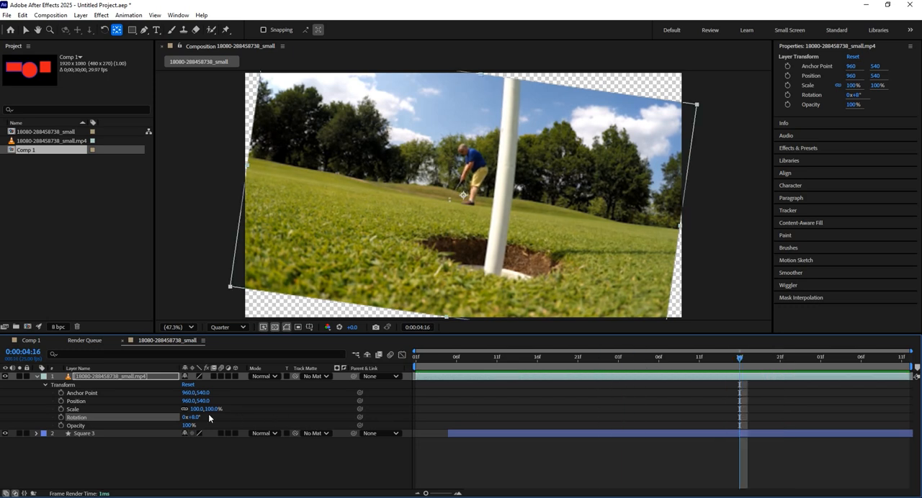
Step: Scale the video layer to 108%, unlink its proportions and set its width to -108% and height to -106%
left_click_drag(205, 409, 185, 412)
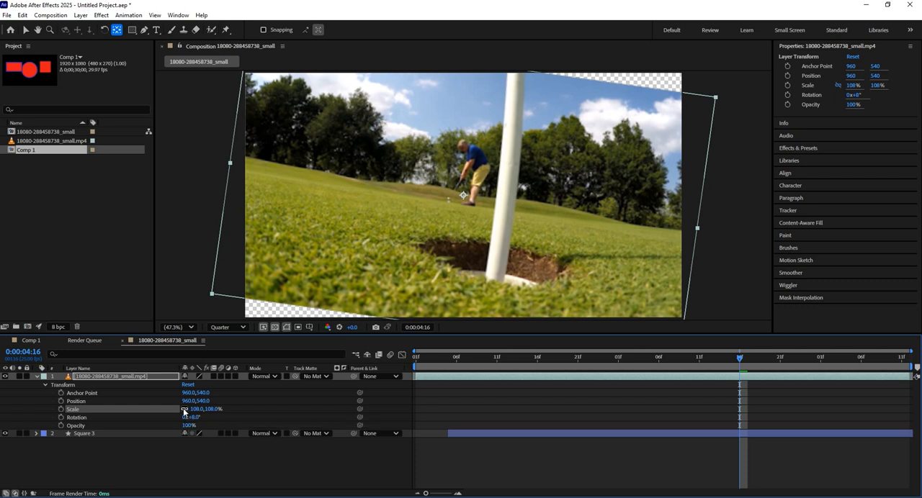
left_click(185, 410)
left_click_drag(197, 409, 95, 413)
left_click_drag(213, 410, 122, 421)
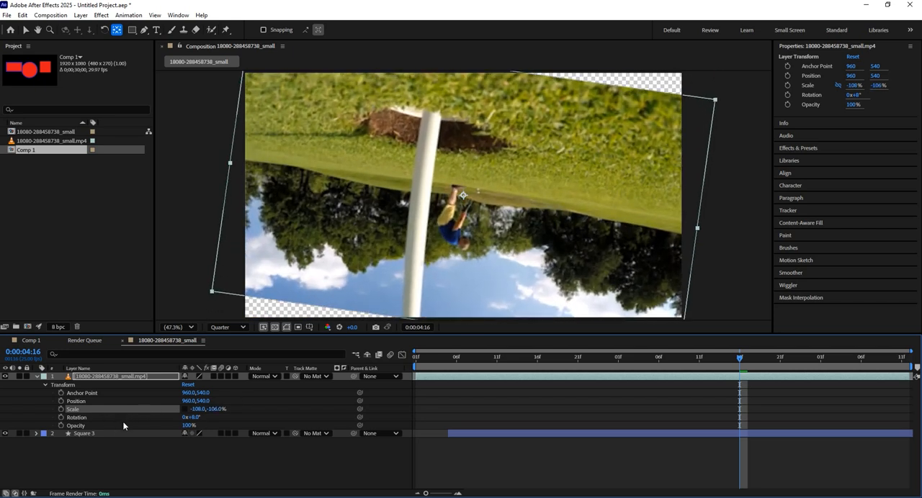
Step: Restore the video layer's scale to 100% in both dimensions and relink its proportions
left_click(191, 410)
type("100")
key("Return")
left_click(240, 405)
left_click(214, 409)
type("100")
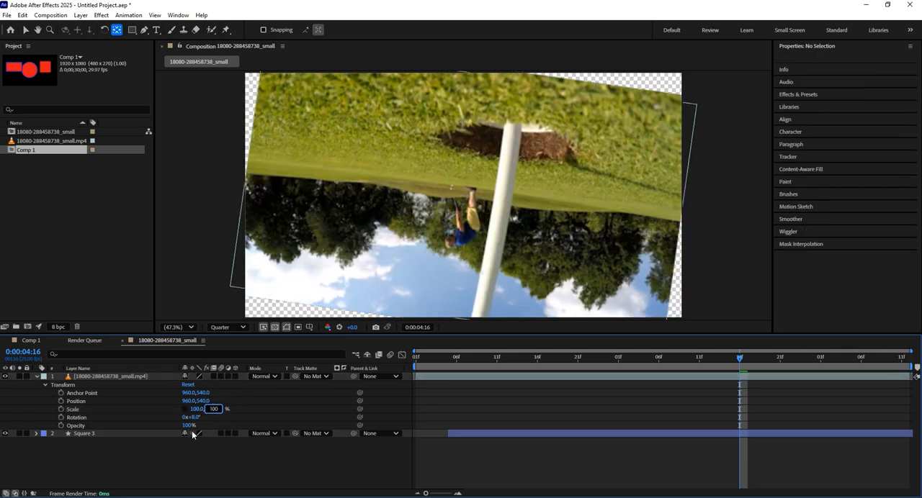
key("Return")
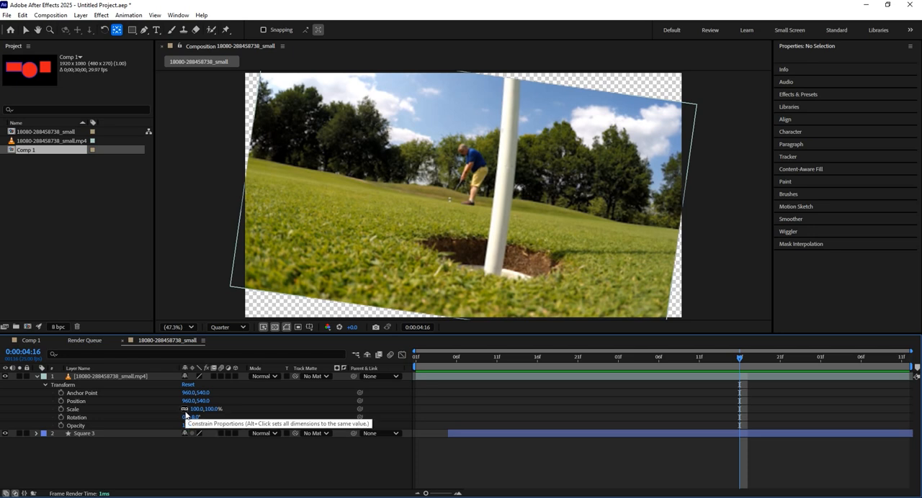
Step: Set the video layer's rotation to 6x+7° and move its position to 993, 607
left_click(194, 419)
type("0")
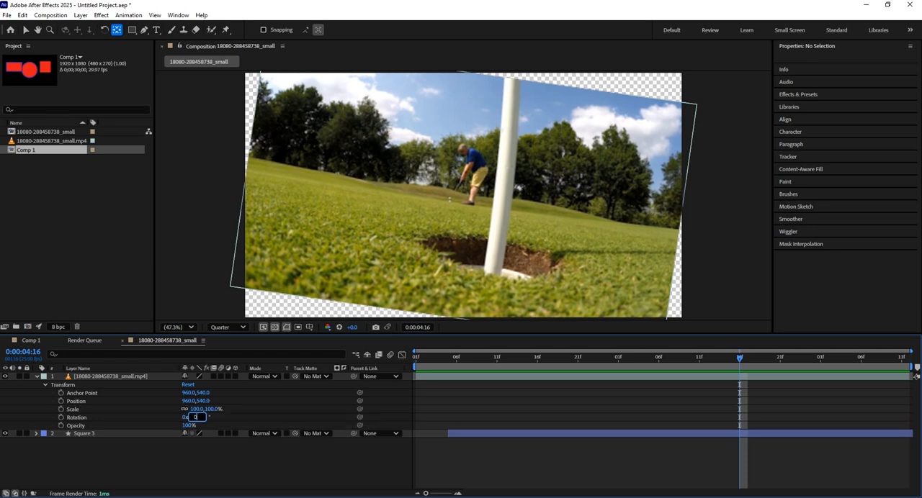
type("7")
key("Return")
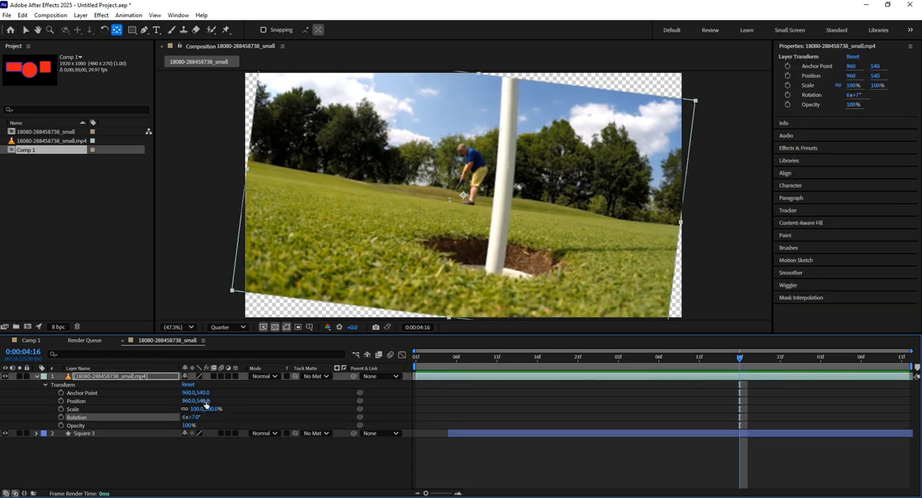
mouse_move(204, 402)
left_mouse_down()
mouse_move(222, 405)
mouse_move(191, 403)
mouse_move(203, 407)
left_mouse_up()
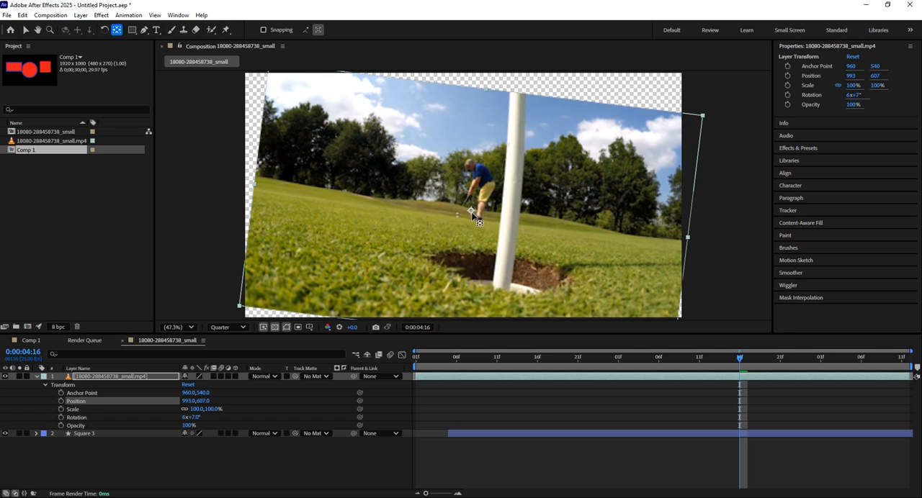
Step: Switch to the Selection tool and shift the video layer's anchor point to 892, 523
left_click(26, 31)
mouse_move(203, 393)
left_mouse_down()
mouse_move(300, 393)
mouse_move(281, 379)
mouse_move(153, 384)
mouse_move(189, 384)
left_mouse_up()
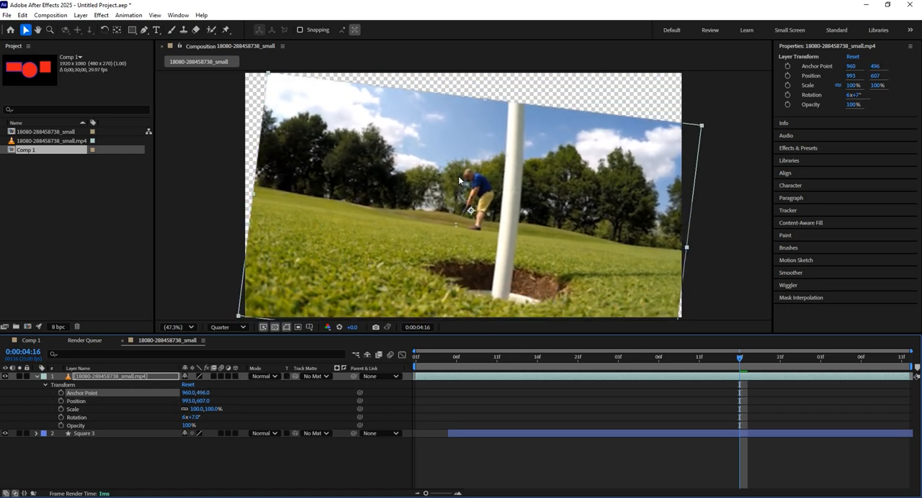
left_click(473, 211)
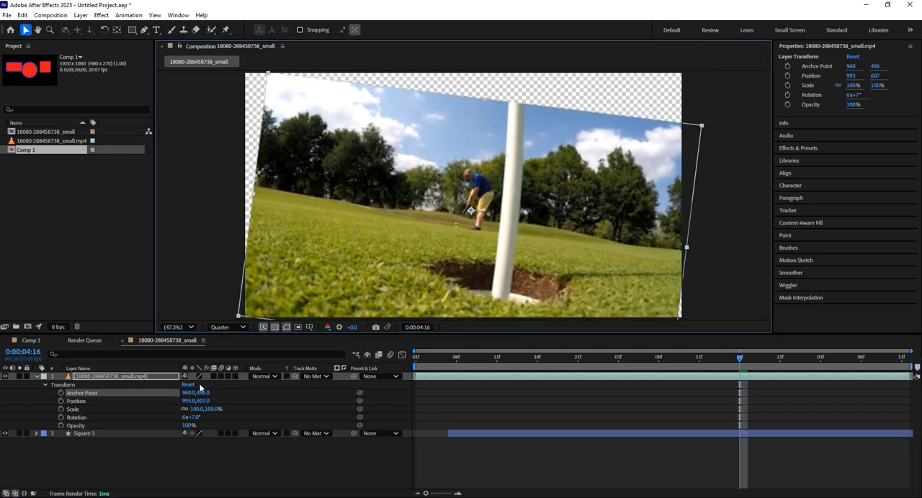
left_click_drag(186, 393, 148, 417)
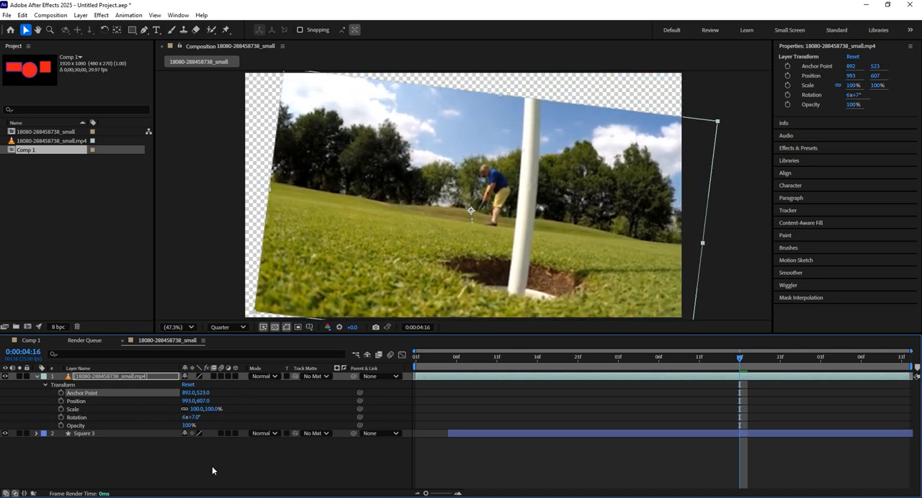
left_click(211, 466)
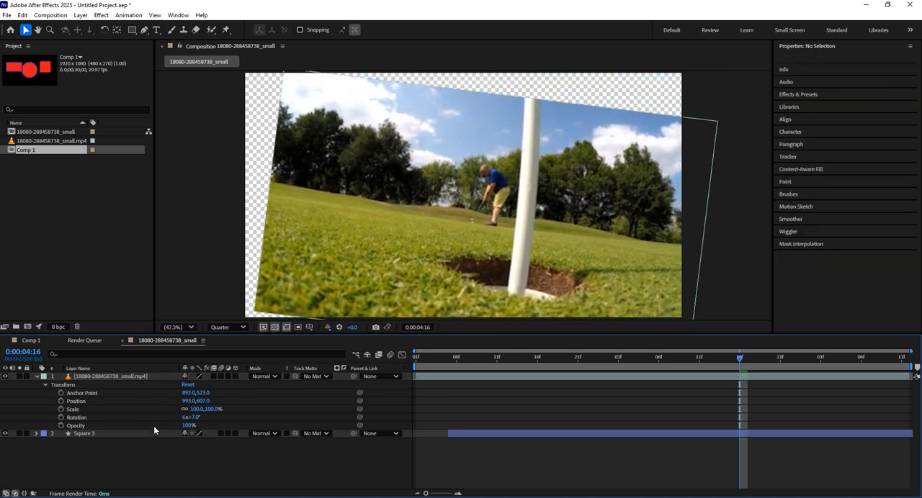
Step: Collapse the video layer's Transform properties, reveal only Scale, set it to 99% and hide it again
left_click(116, 378)
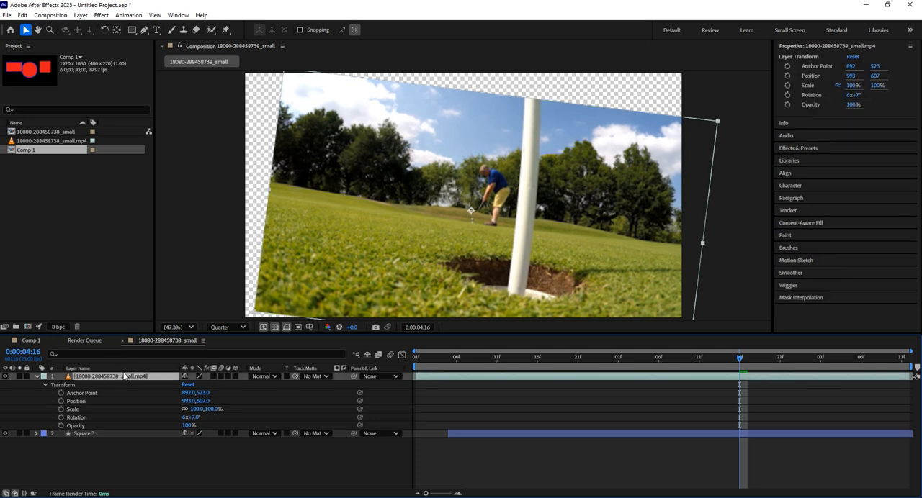
left_click(44, 384)
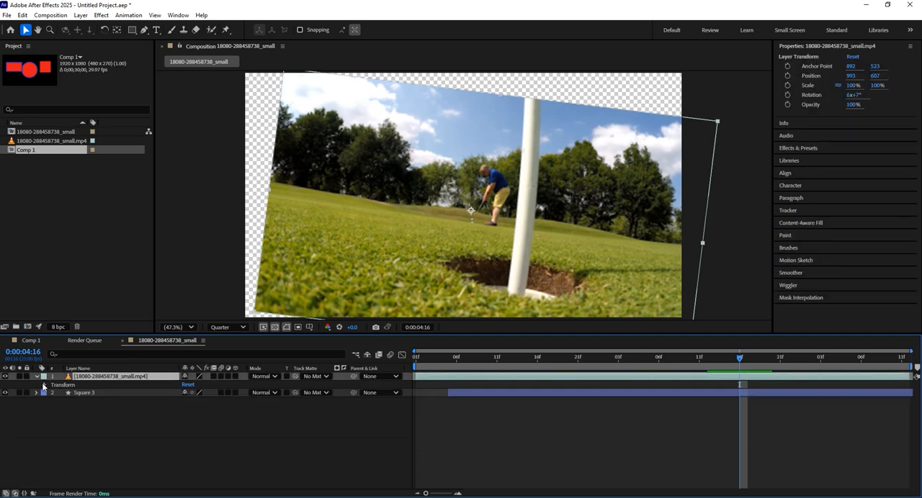
left_click(37, 376)
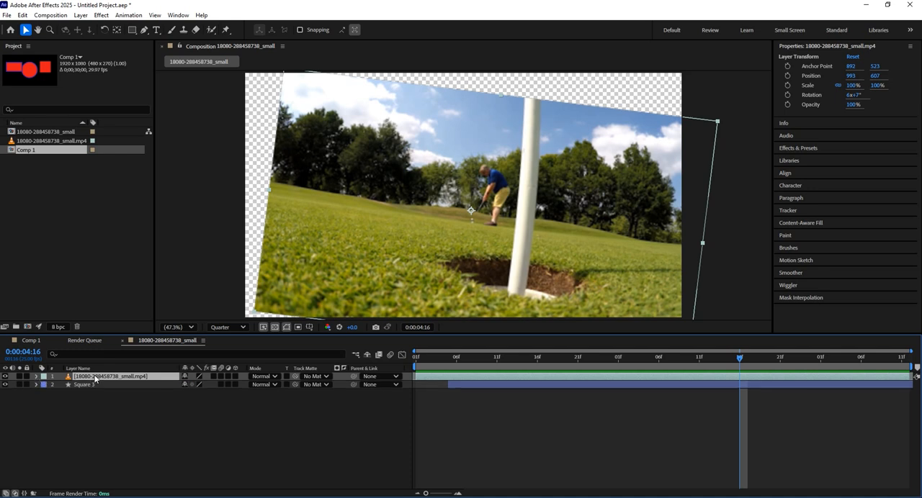
key("s")
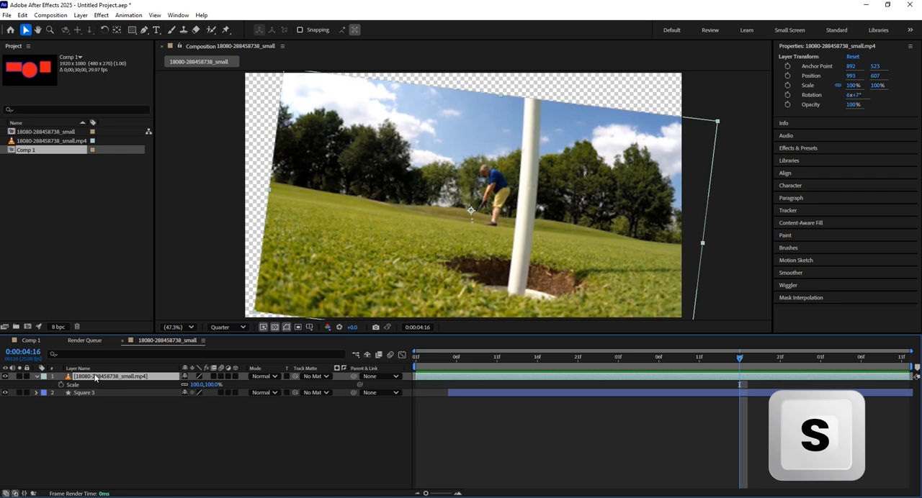
mouse_move(200, 385)
left_mouse_down()
mouse_move(212, 386)
mouse_move(200, 386)
left_mouse_up()
key("s")
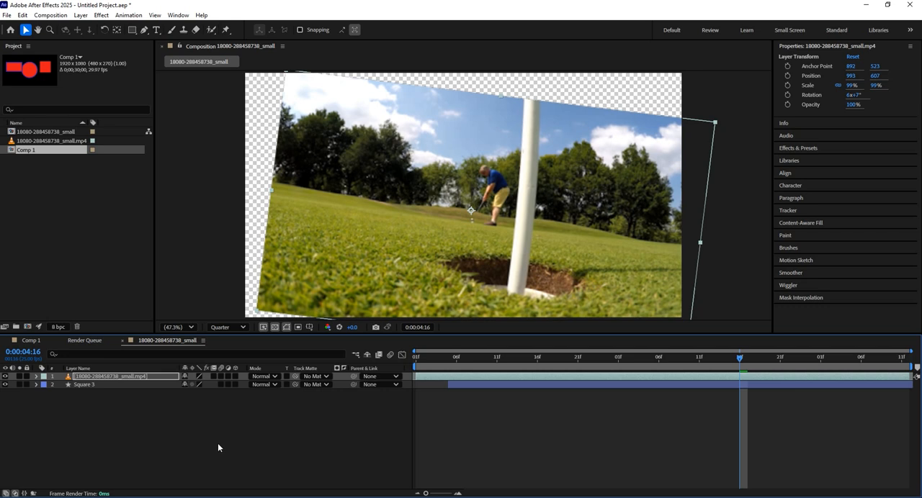
Step: Reveal the video layer's Opacity, Position, Rotation and Anchor Point properties individually, one after another
key("t")
key("t")
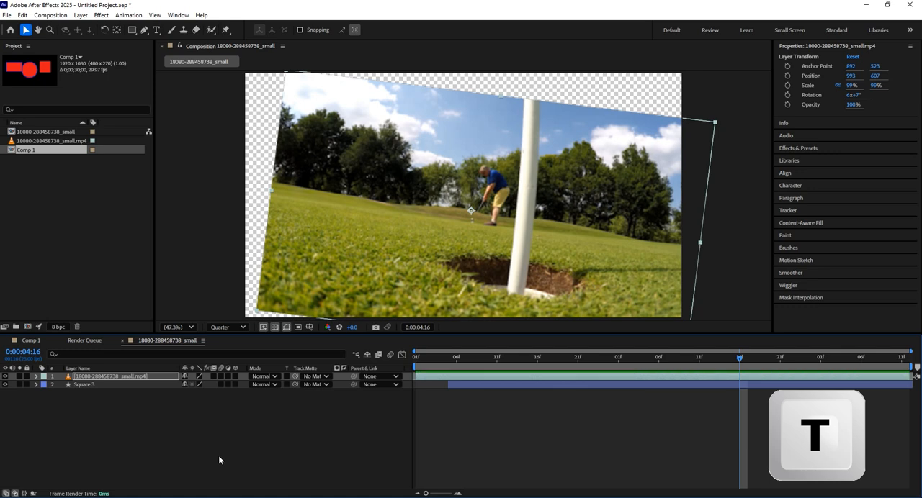
key("p")
key("p")
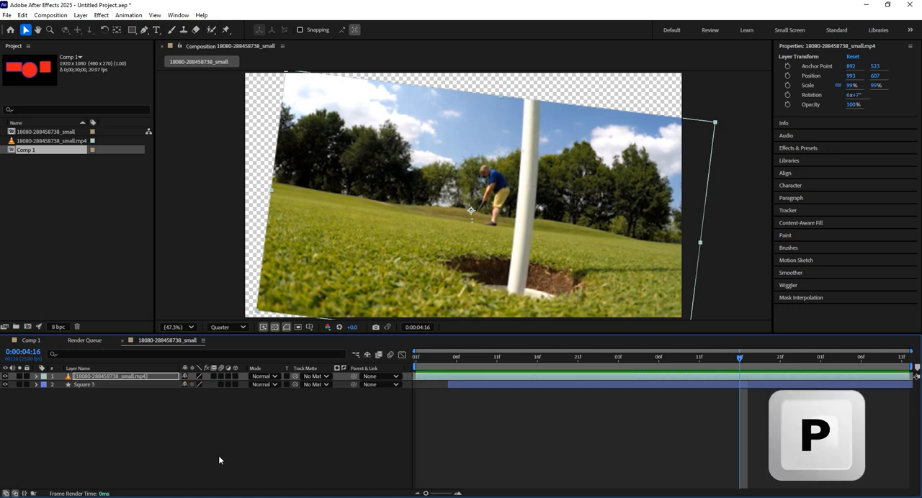
key("r")
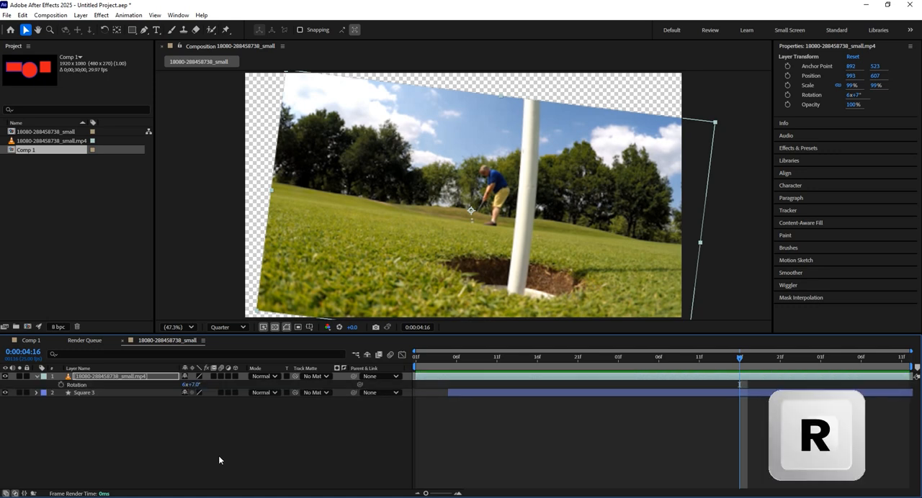
key("r")
key("a")
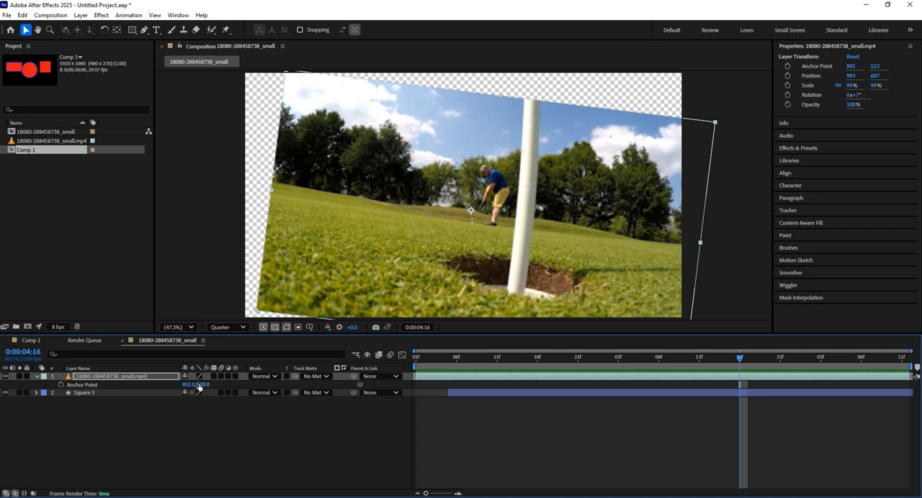
Step: Reveal only the video layer's Rotation property and set its degrees value to 0
left_click(157, 377)
key("r")
left_click(196, 385)
type("0")
key("Return")
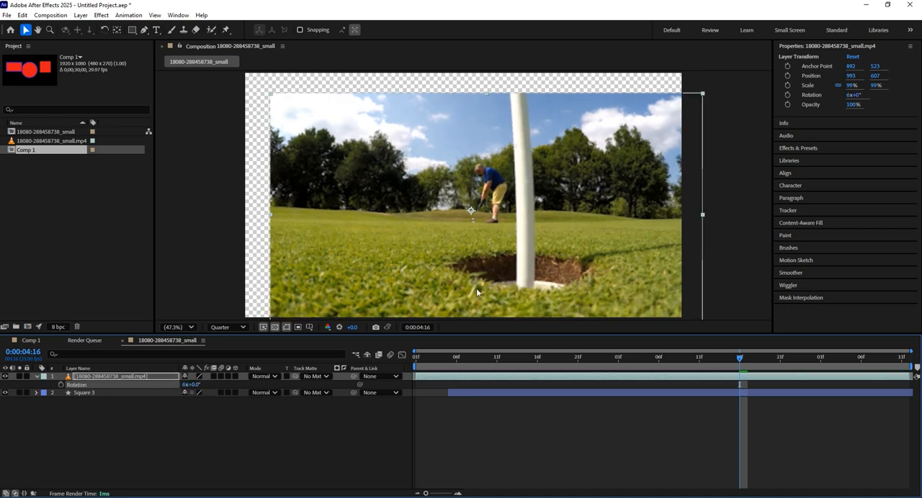
Step: Reposition the video to fill the composition frame and set its scale to 100%
left_click_drag(519, 205, 485, 179)
key("s")
left_click(197, 385)
type("100")
left_click(218, 403)
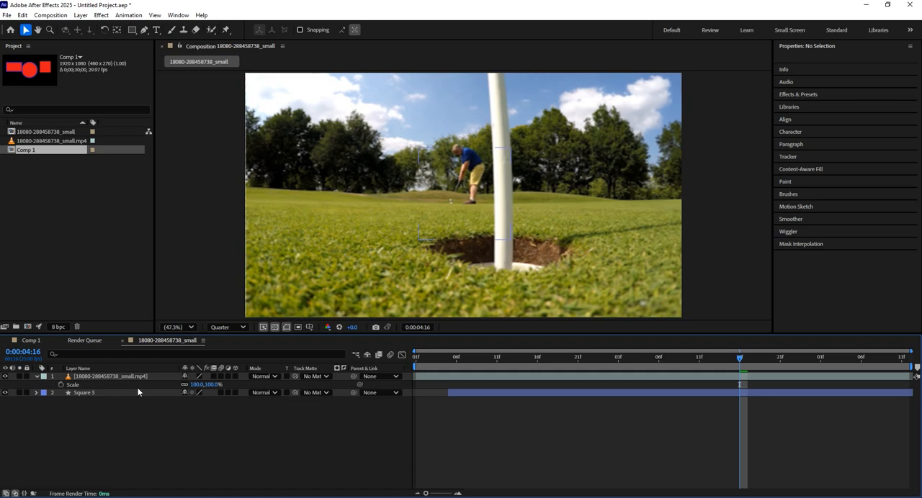
Step: Try to mirror the video with an unlinked horizontal scale of -94%, and undo that scale change
left_click_drag(195, 390, 104, 388)
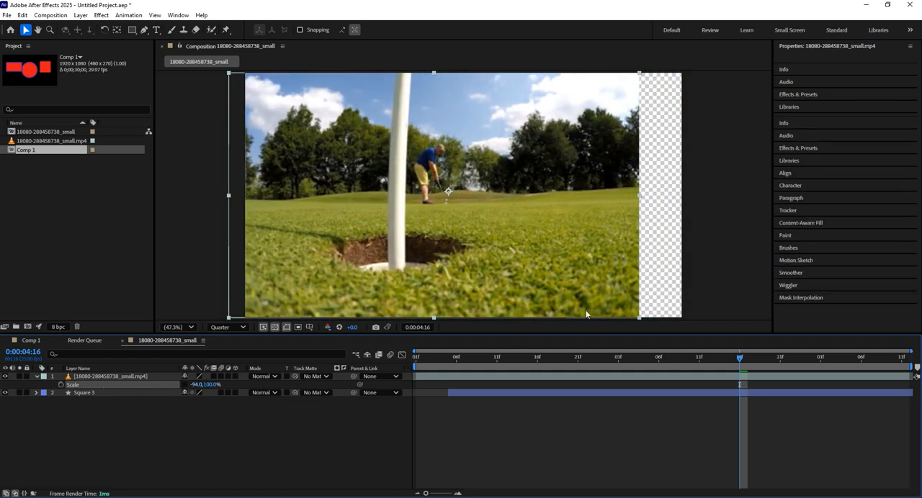
key("ctrl+z")
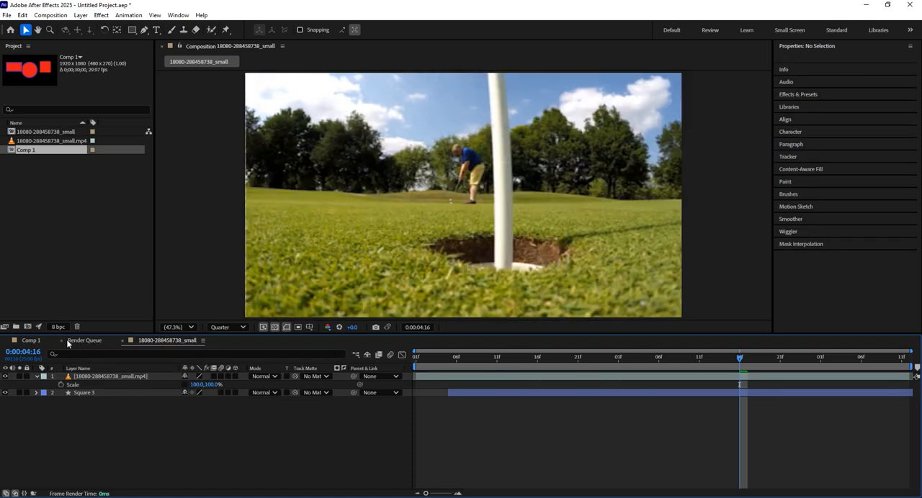
Step: Flip the video layer horizontally with the Transform command and move it to fill the frame
left_click(123, 377)
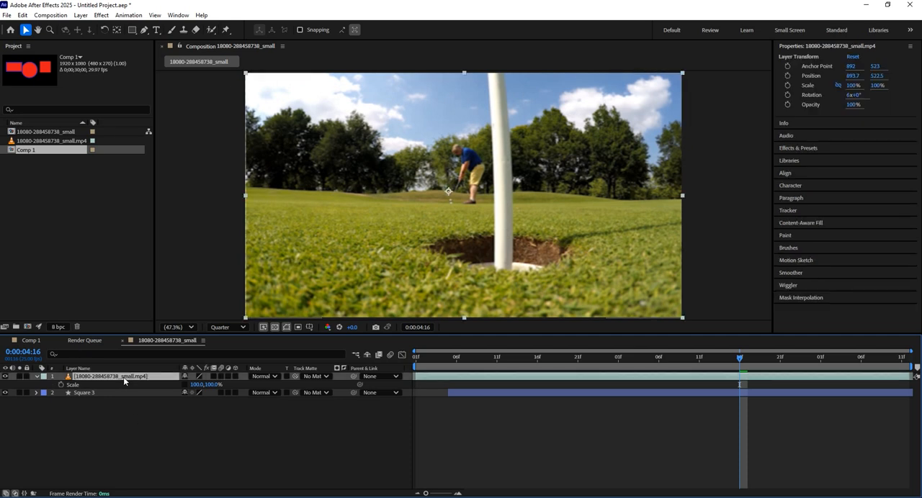
right_click(123, 377)
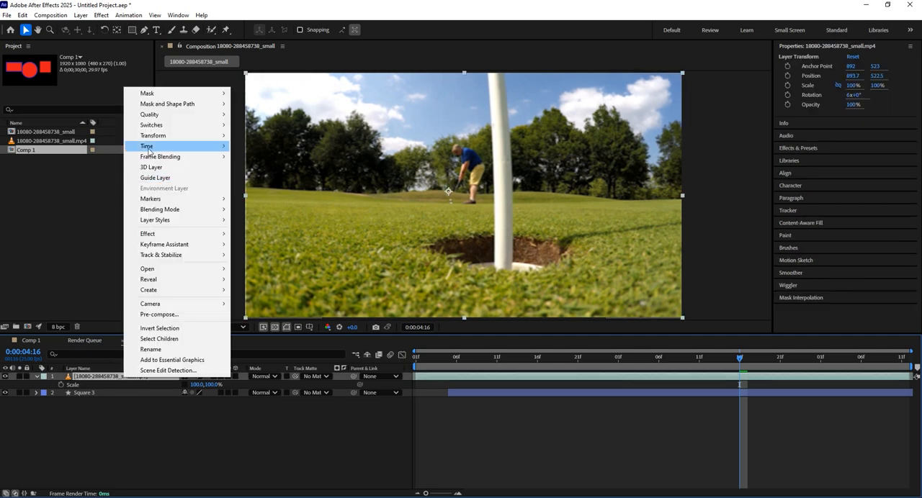
mouse_move(151, 138)
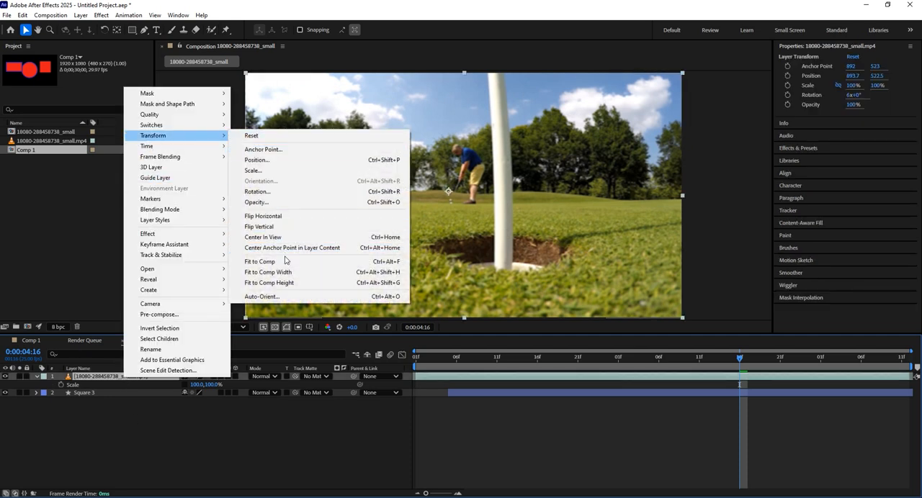
left_click(288, 217)
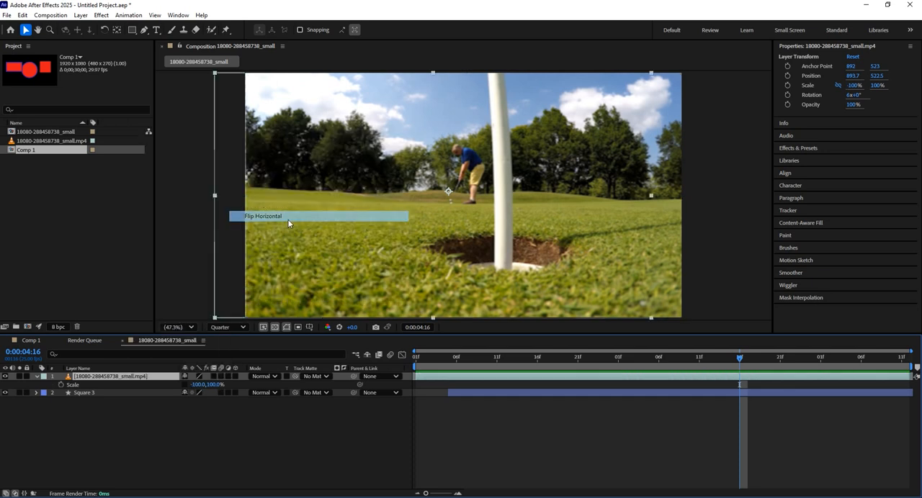
left_click_drag(435, 226, 426, 222)
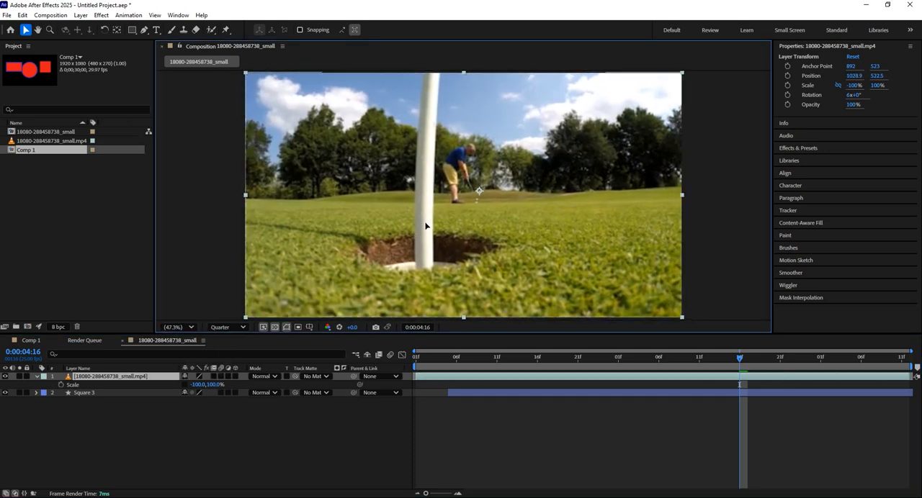
Step: Collapse the video layer's properties and move the Square 3 layer above it in the layer stack
left_click(36, 376)
left_click(96, 385)
left_click_drag(99, 379, 99, 375)
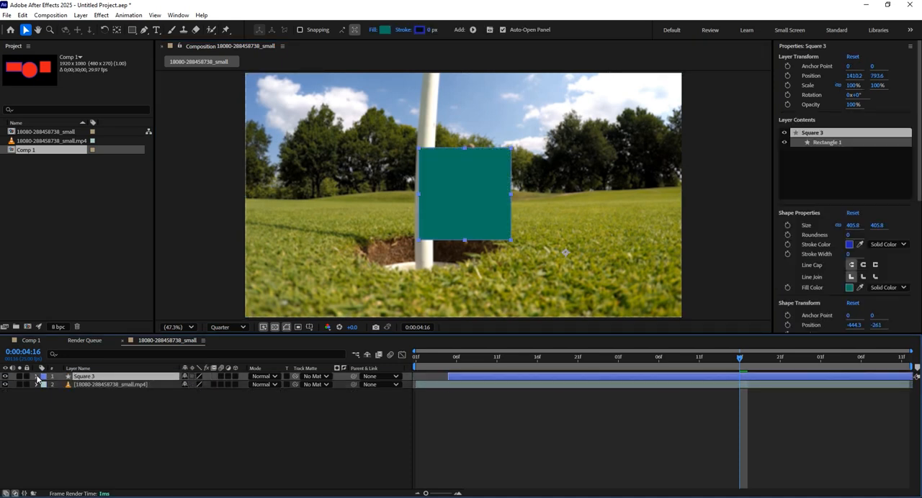
Step: Expand the Square 3 layer, examine its Contents and Transform groups, and collapse the Transform group
left_click(36, 377)
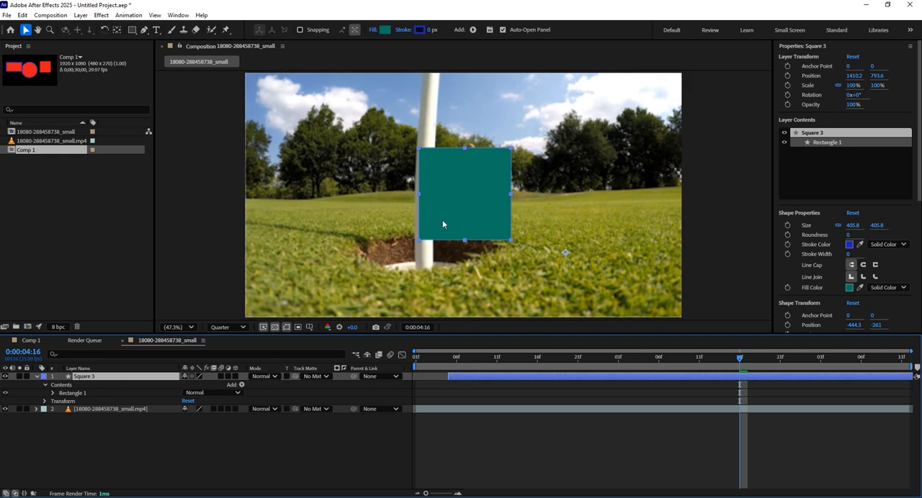
left_click(67, 387)
left_click(72, 394)
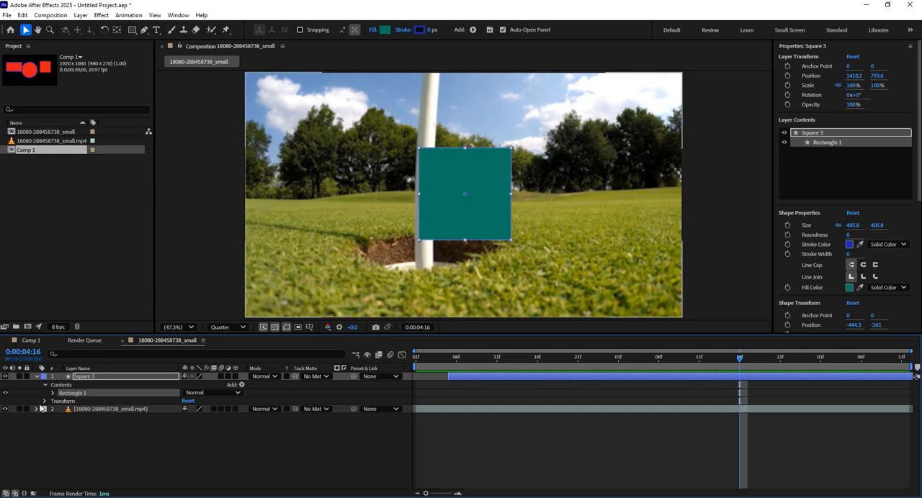
left_click(62, 403)
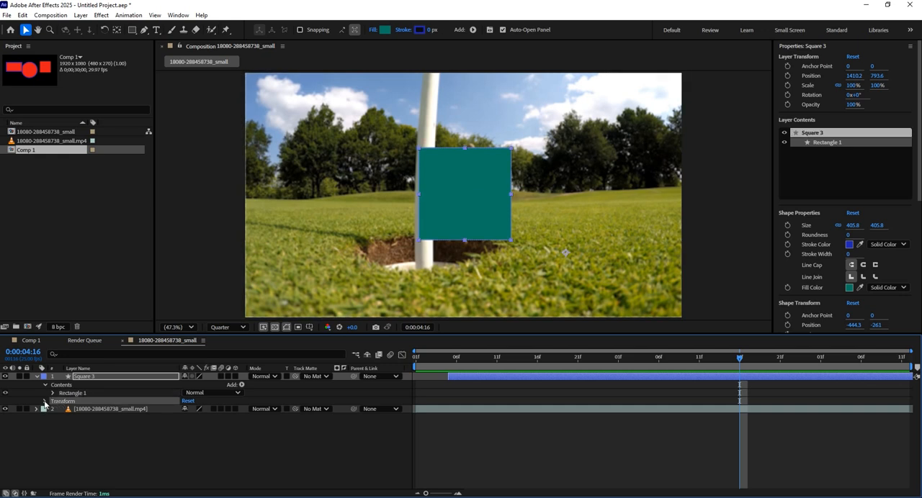
left_click(45, 402)
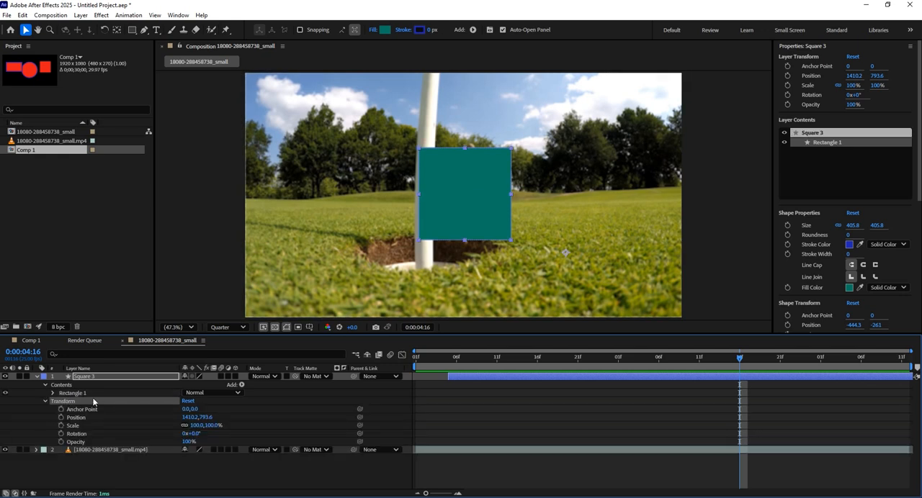
left_click(48, 401)
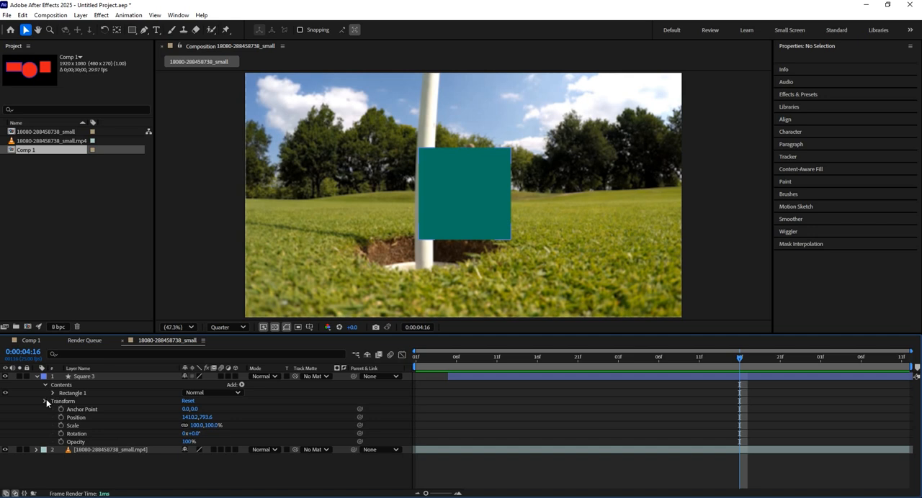
left_click(45, 401)
Step: Expand Rectangle 1 to examine its component groups, and open its fill colour picker without changing the colour
left_click(70, 394)
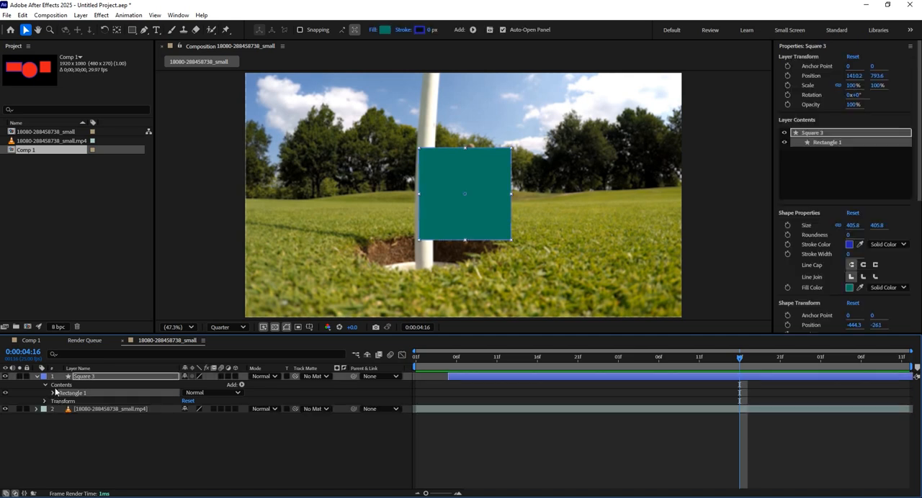
left_click(53, 394)
left_click(85, 401)
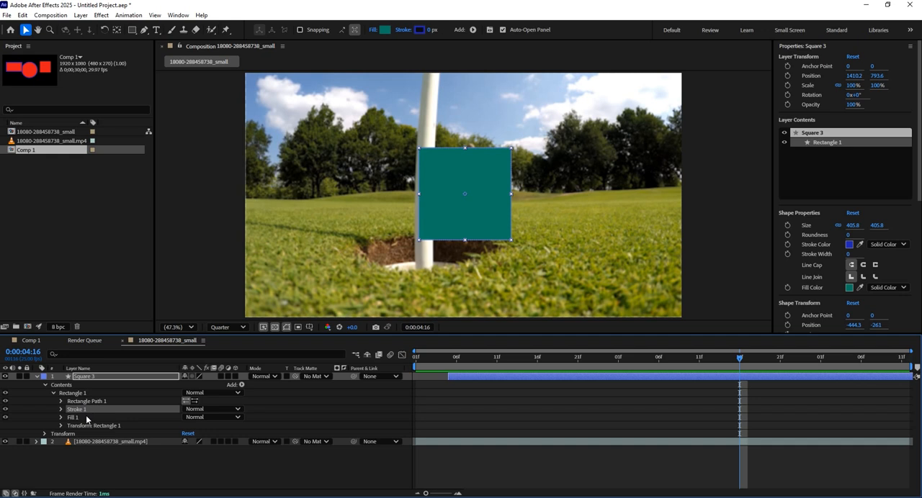
left_click(90, 427)
left_click(72, 417)
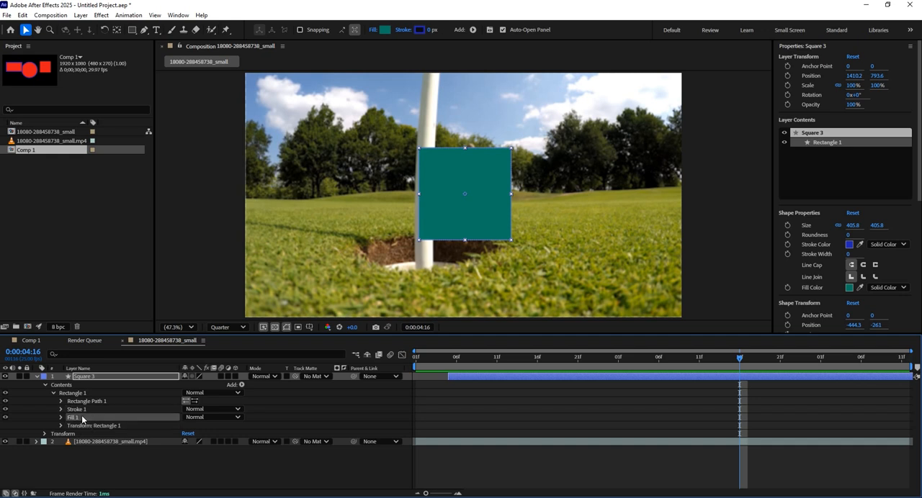
left_click(385, 30)
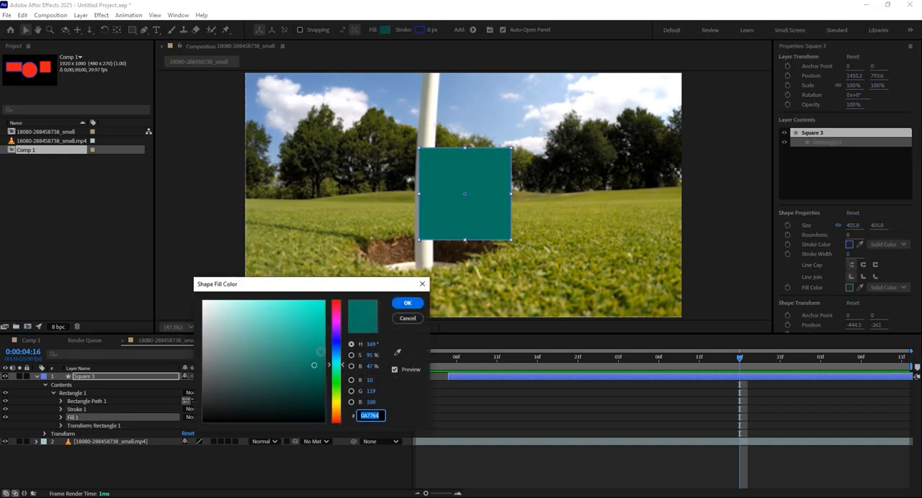
left_click(401, 321)
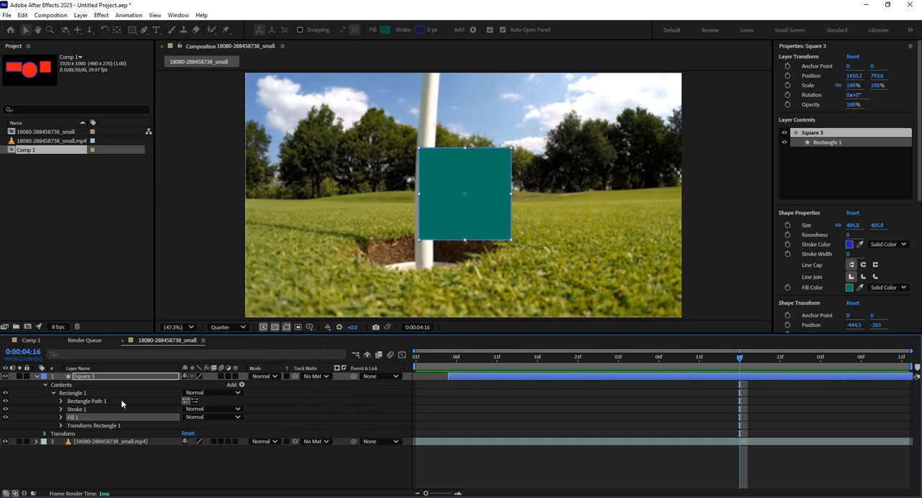
Step: Expand Stroke 1 of the rectangle to examine its stroke settings, and collapse it
left_click(78, 410)
left_click(61, 410)
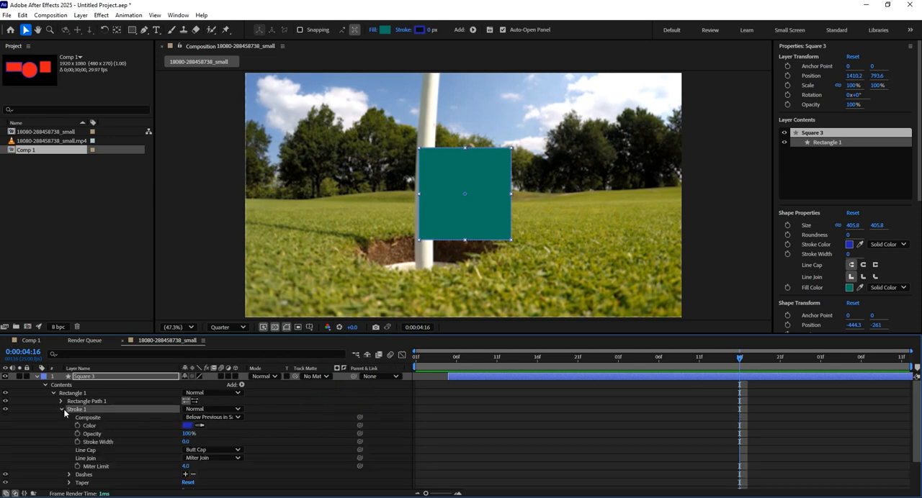
key("F2")
left_click(62, 409)
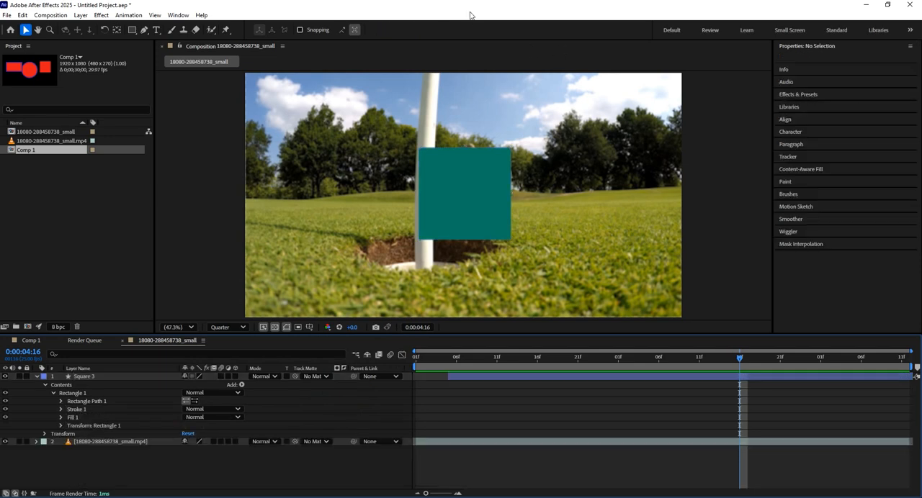
left_click(76, 408)
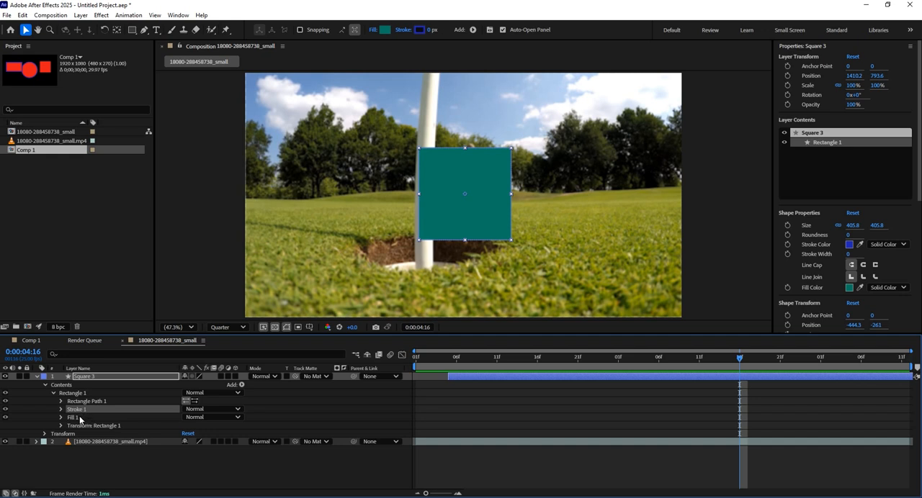
Step: Enlarge Rectangle Path 1 proportionally to a size of 481.8, and widen it alone to 1122.8 with the proportions unlinked
left_click(61, 402)
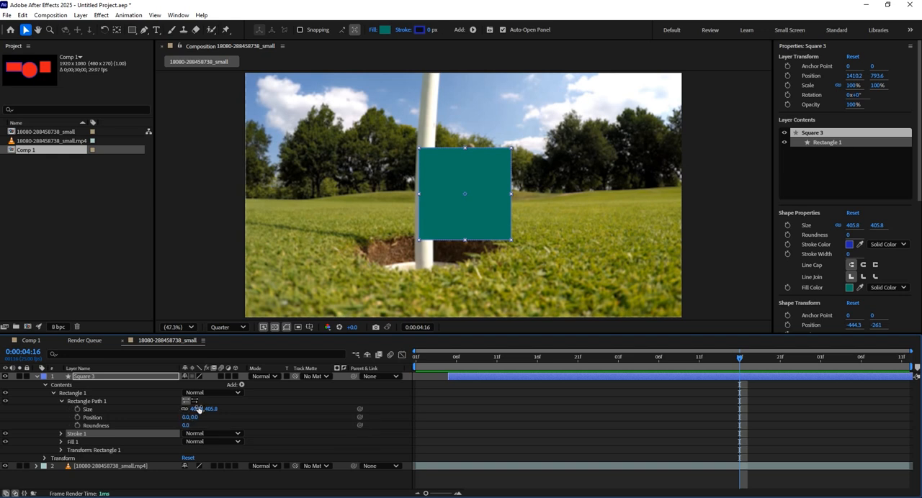
left_click(96, 412)
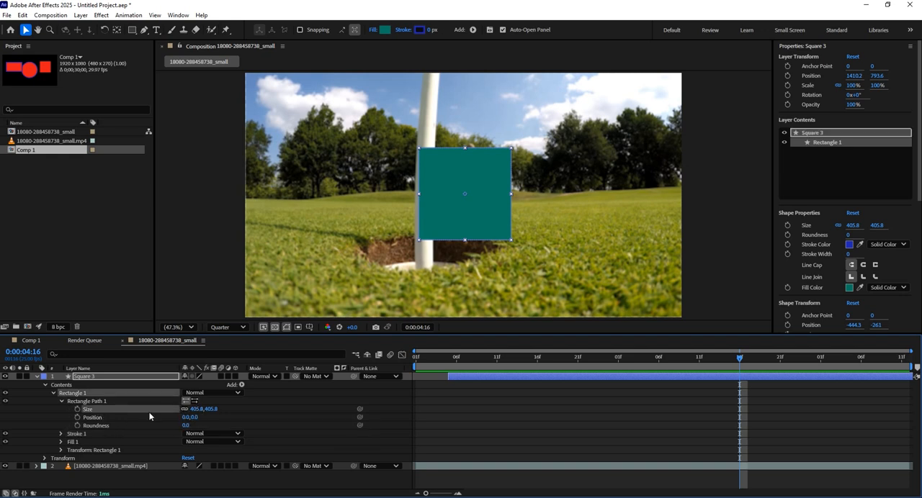
left_click_drag(195, 409, 238, 409)
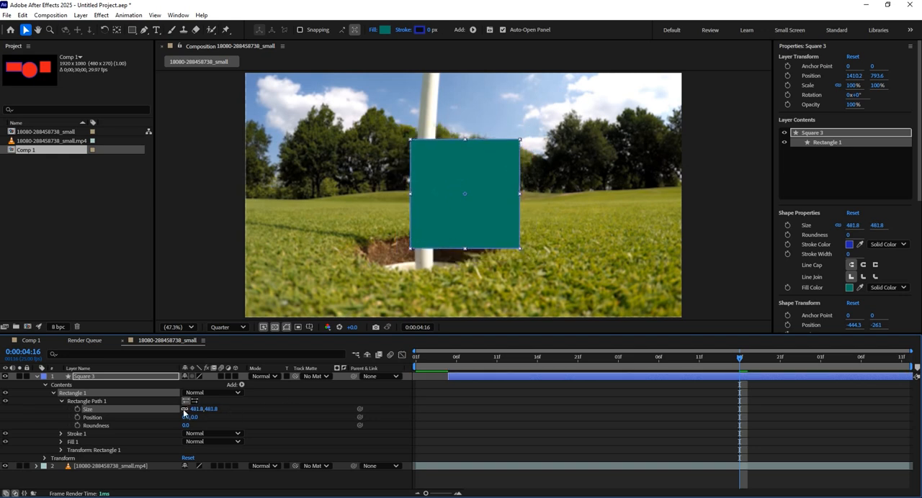
left_click(184, 409)
left_click_drag(193, 409, 473, 387)
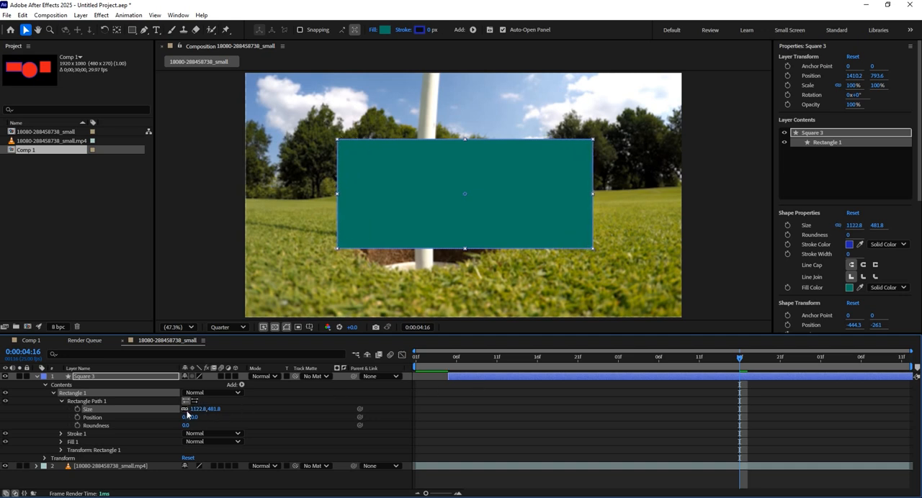
Step: Set Rectangle Path 1's size to 952.8 by 596.8, its vertical position to 7 and its roundness to 76
left_click_drag(197, 410, 81, 414)
left_click_drag(212, 413, 266, 412)
left_click_drag(348, 408, 216, 416)
mouse_move(195, 418)
left_mouse_down()
mouse_move(212, 422)
mouse_move(189, 426)
mouse_move(302, 426)
mouse_move(191, 426)
left_mouse_up()
left_click(85, 441)
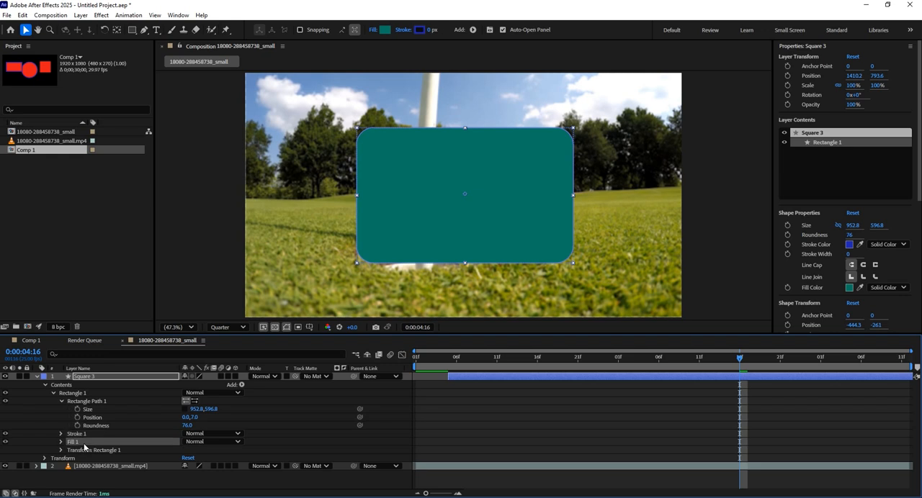
Step: Expand Transform: Rectangle 1 and go through its properties from Anchor Point to Opacity
left_click(89, 452)
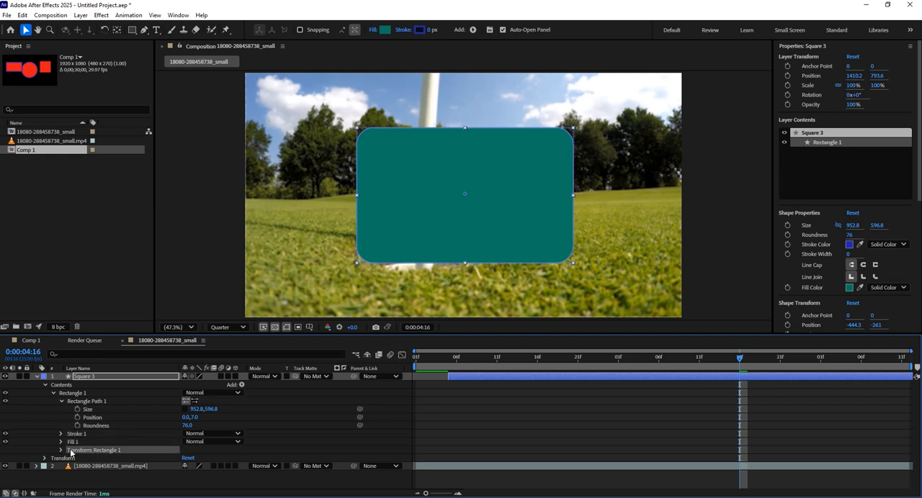
left_click(61, 451)
scroll(107, 417, "down", 2)
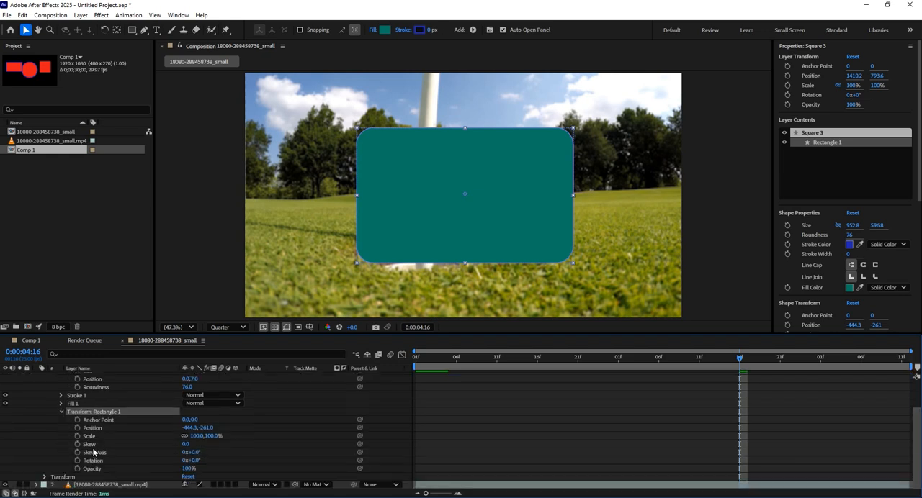
left_click(107, 420)
left_click(106, 427)
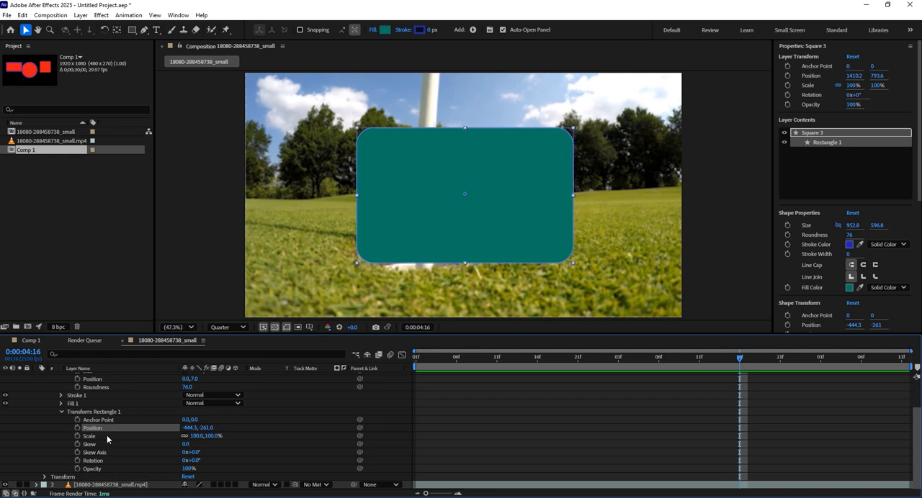
left_click(108, 436)
left_click(107, 444)
left_click(108, 453)
left_click(108, 461)
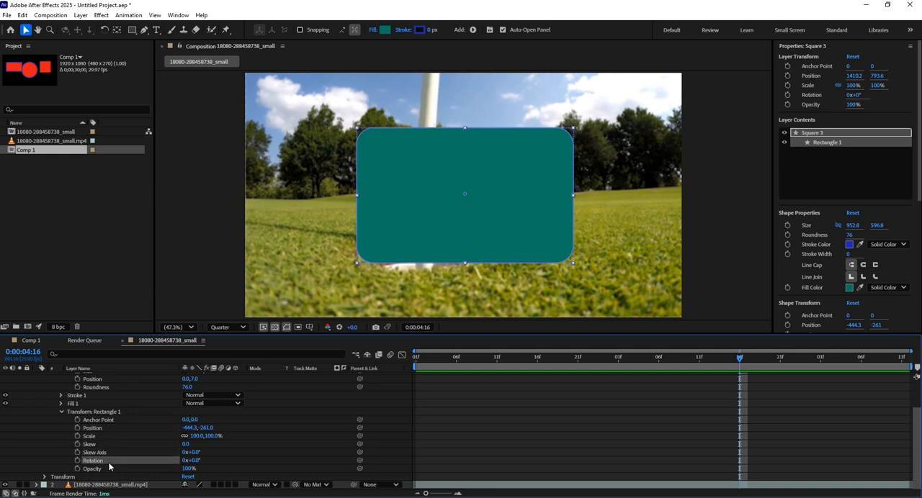
left_click(108, 469)
Step: Slant the rectangle with a Skew of 31 and a Skew Axis of -95°
left_click(105, 454)
left_click_drag(187, 454, 144, 464)
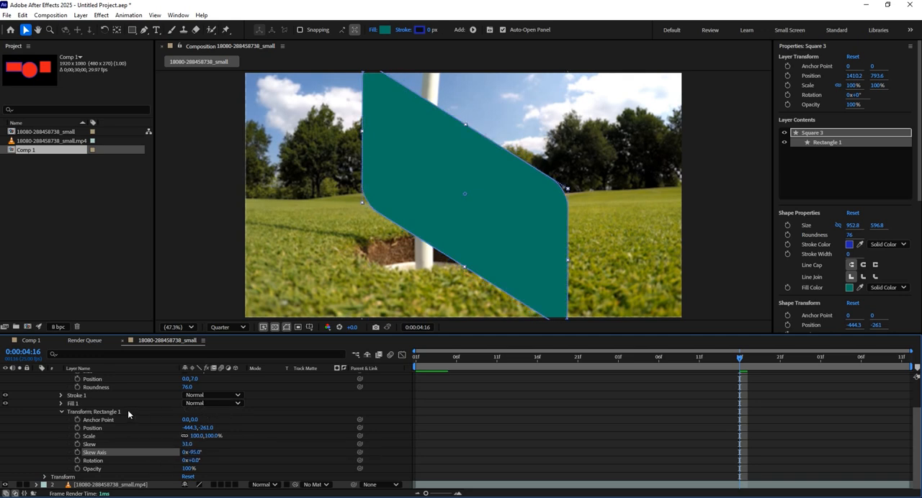
left_click(101, 412)
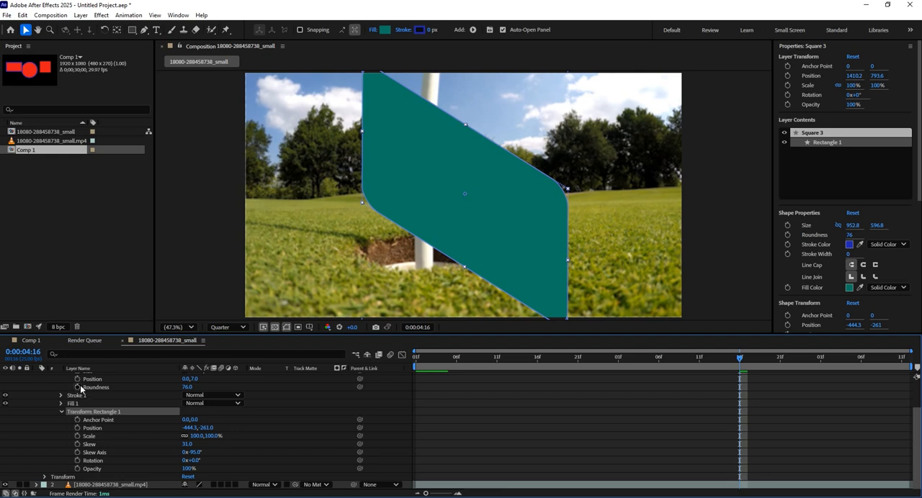
scroll(83, 442, "up", 2)
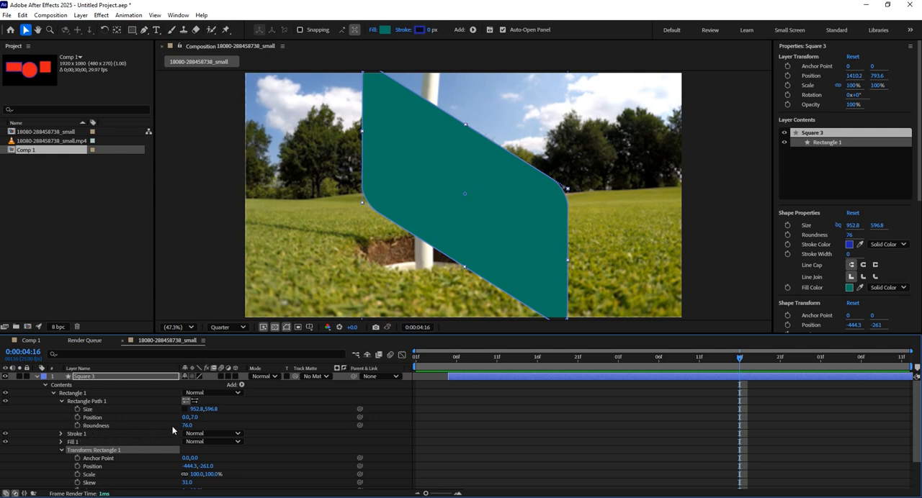
Step: Move the current time to 0:00:03:11 and delete the Square 3 layer
left_click_drag(616, 358, 499, 358)
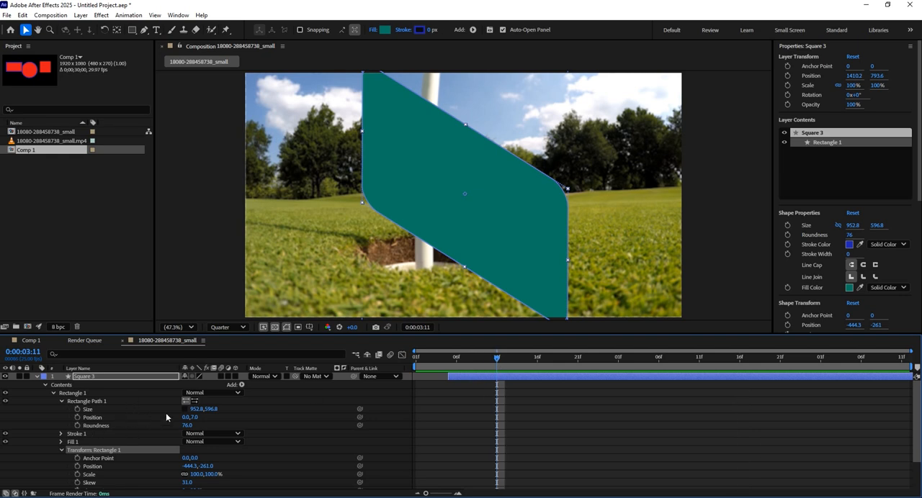
left_click(87, 377)
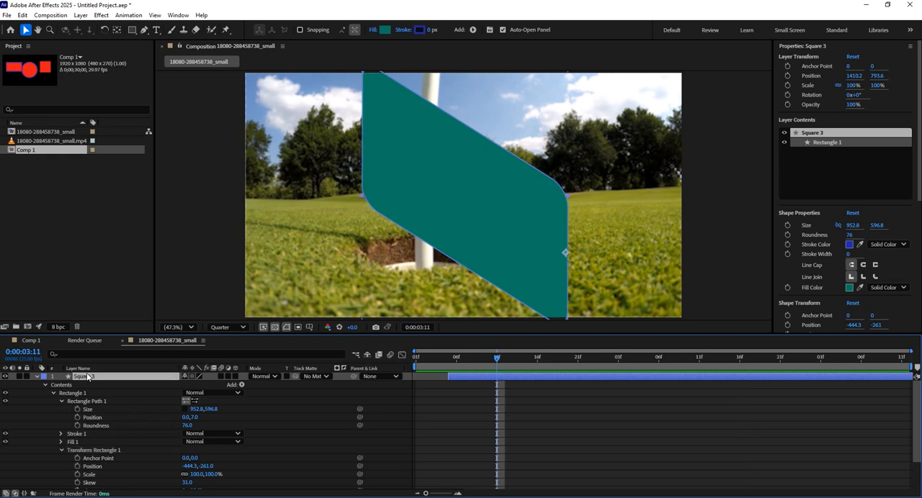
key("Delete")
Step: Draw a rectangular mask around the golfer and flagpole on the video layer, and undo that mask
left_click(106, 377)
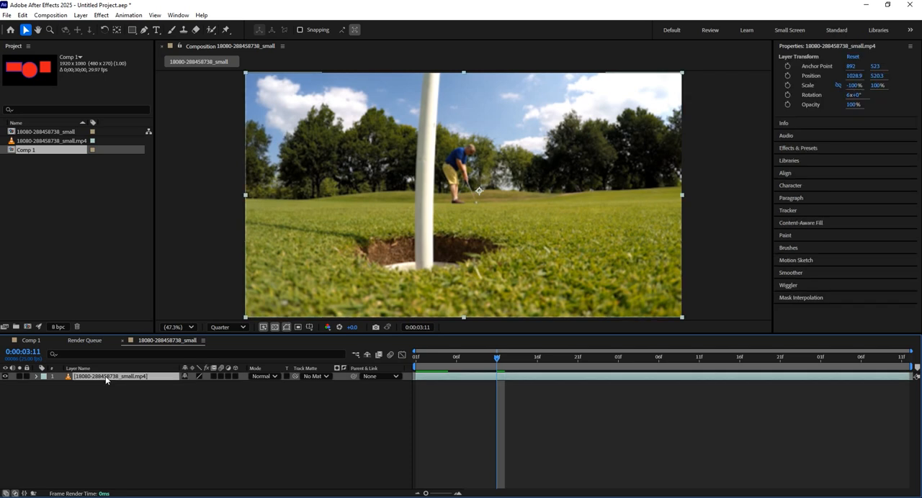
left_click(133, 30)
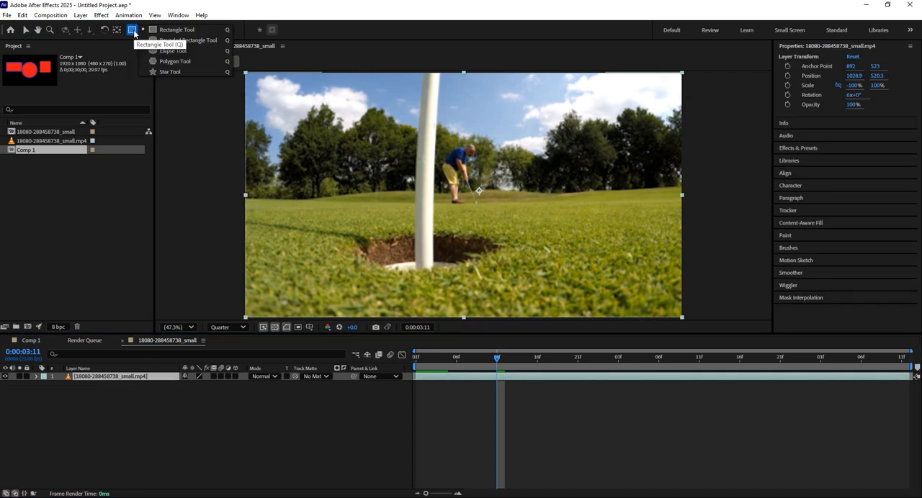
left_click(168, 32)
left_click(82, 381)
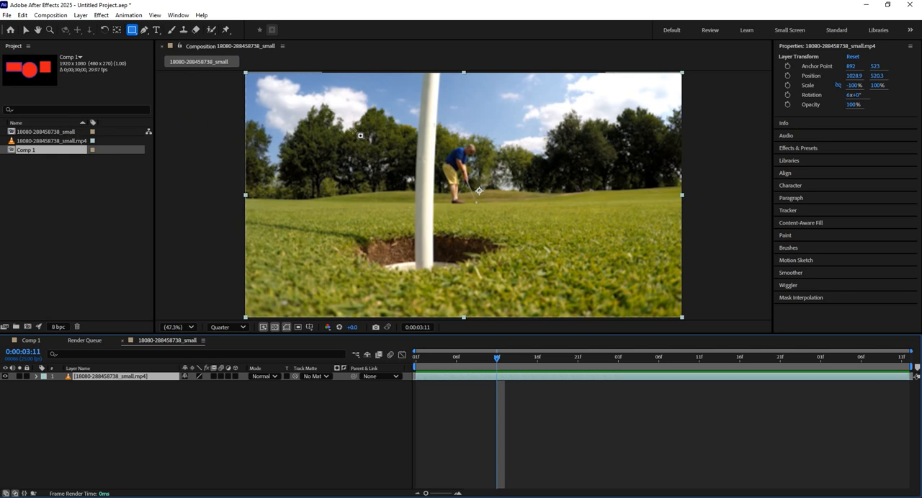
left_click_drag(313, 104, 512, 244)
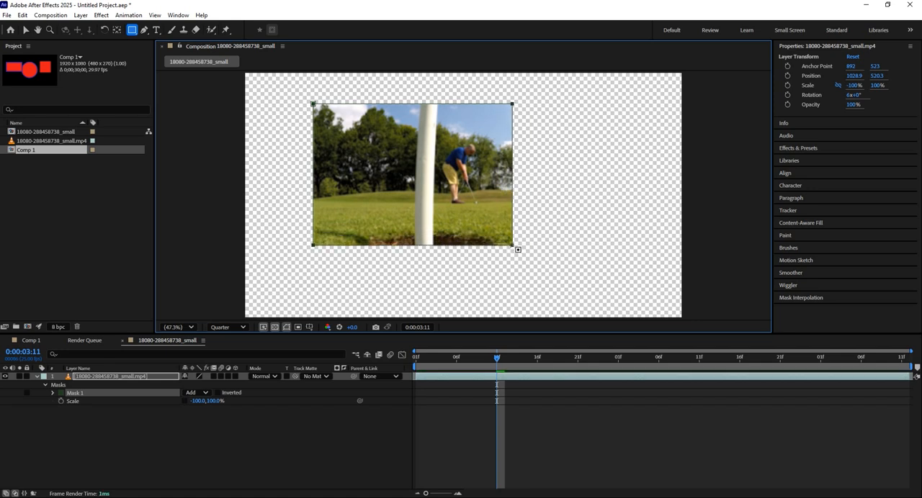
key("ctrl+z")
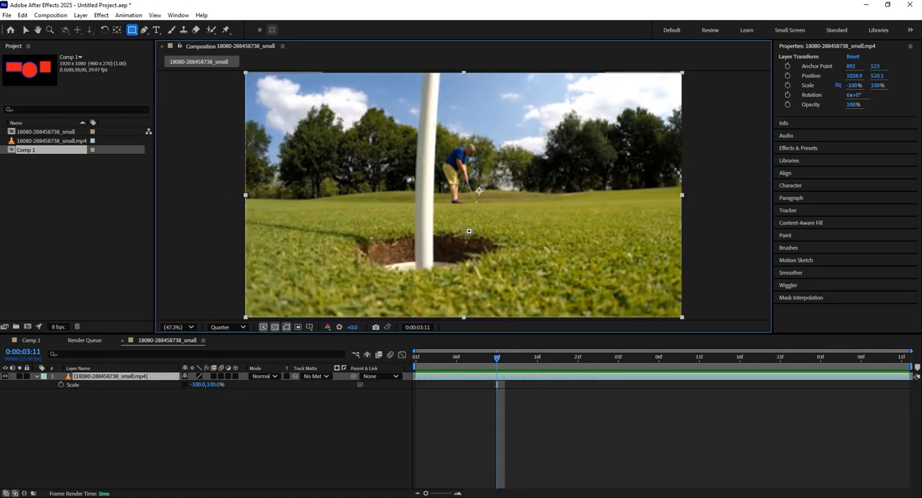
Step: Draw a pentagon mask on the video layer over the trees and upper flagpole with the Polygon tool
left_click(132, 29)
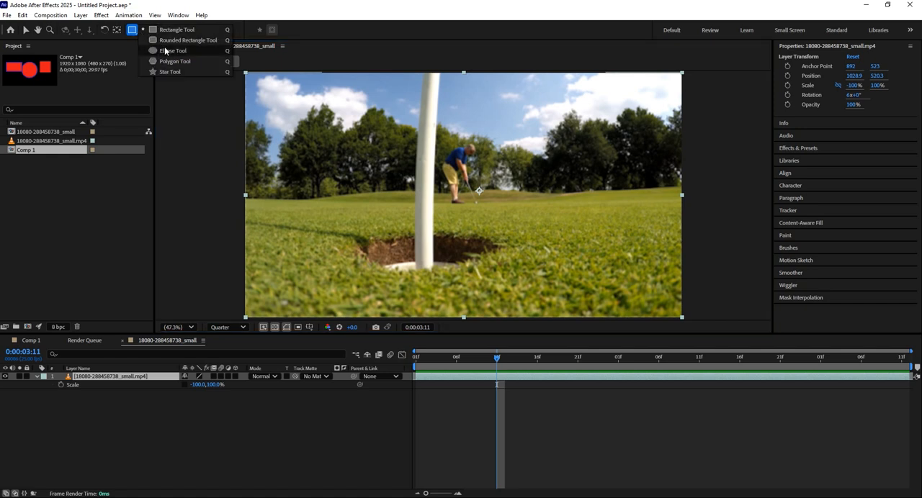
left_click(167, 51)
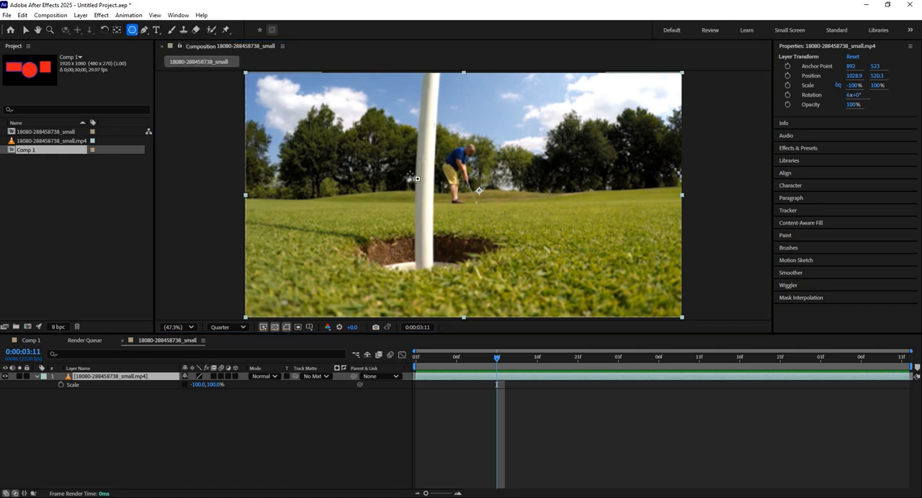
left_click_drag(400, 150, 450, 189)
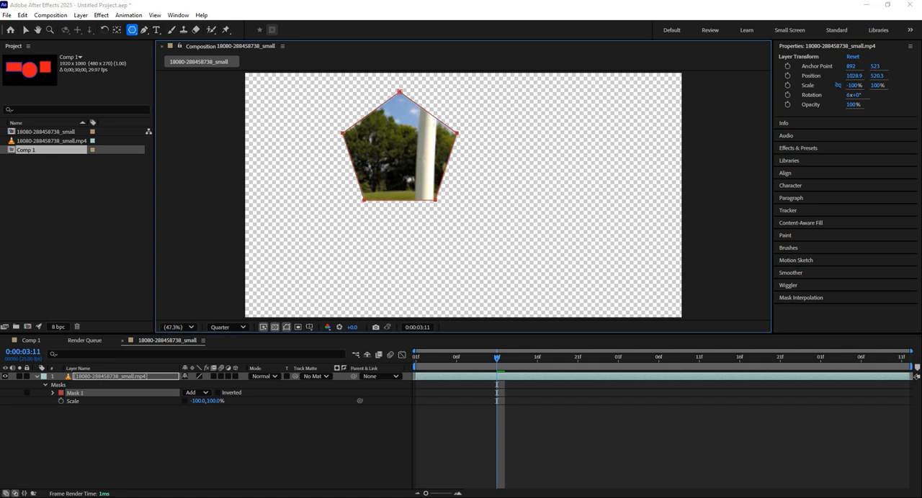
left_click(64, 450)
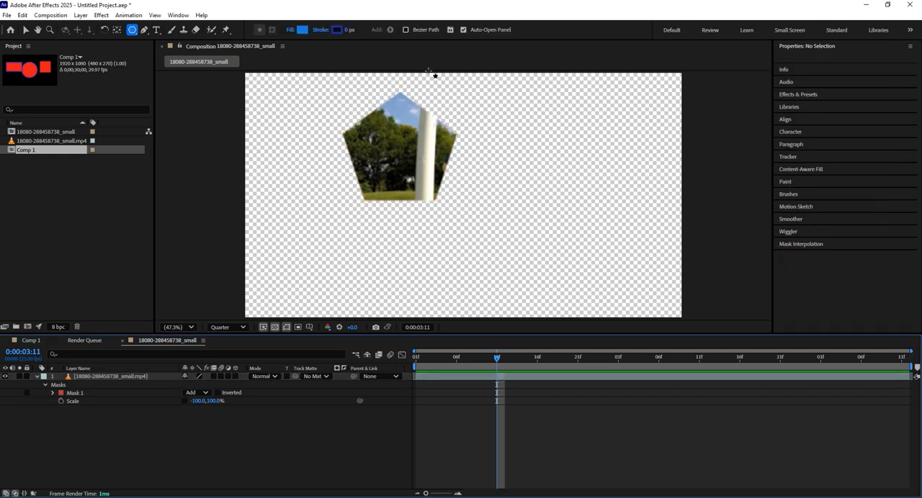
Step: Expand the pentagon mask's properties and set Mask Feather to 43 pixels and Mask Expansion to -11 pixels
left_click(53, 393)
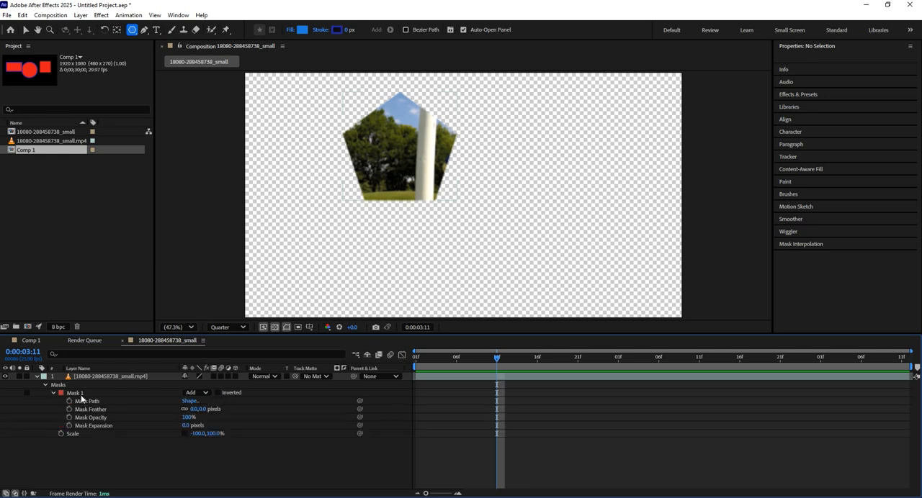
left_click_drag(189, 418, 223, 410)
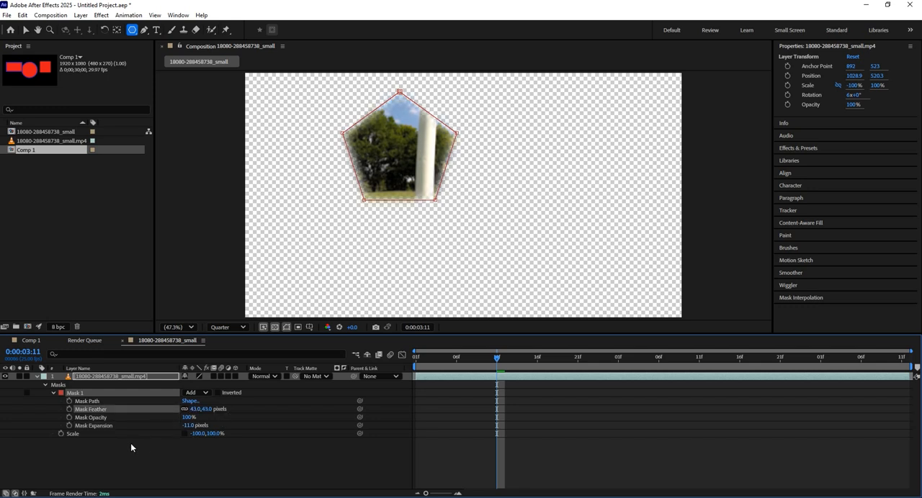
left_click(130, 443)
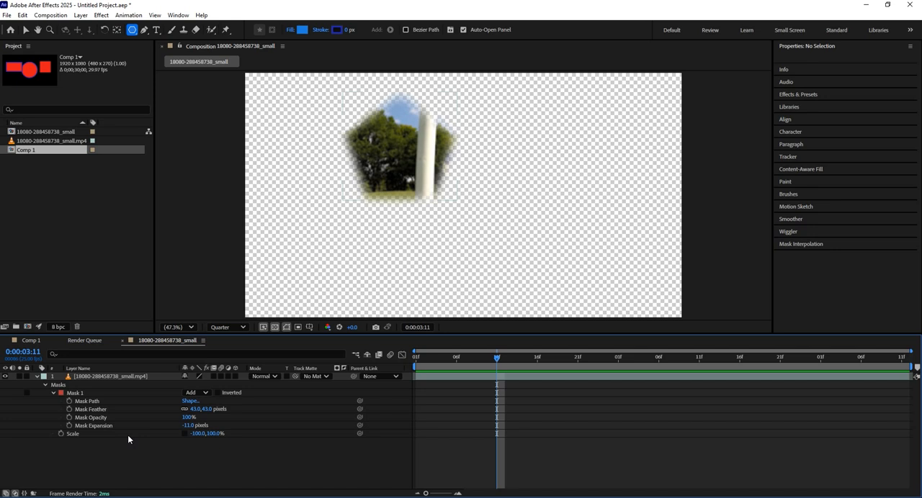